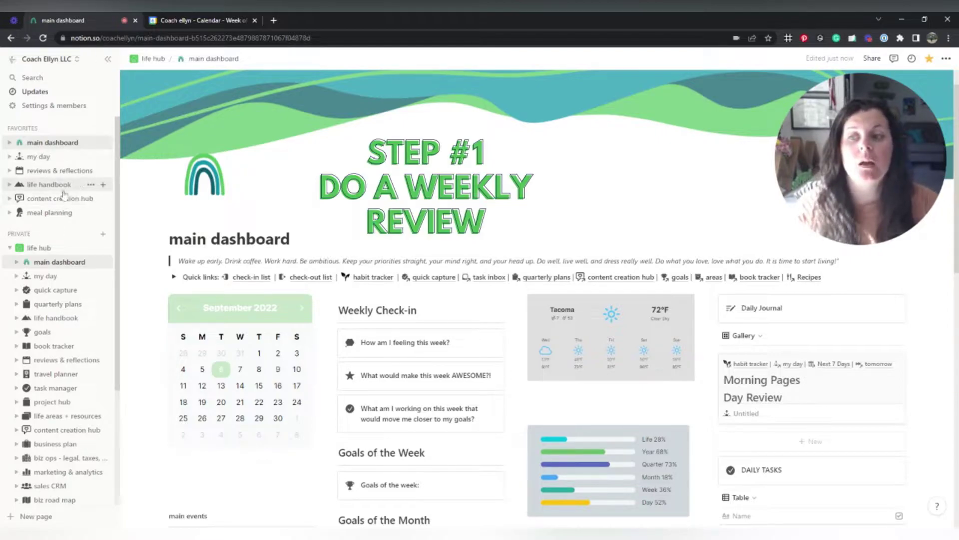
Open the September 2022 review from Reviews & Reflections and scroll to the 8/29/22 – 9/4/22 Weekly Review.
click(60, 170)
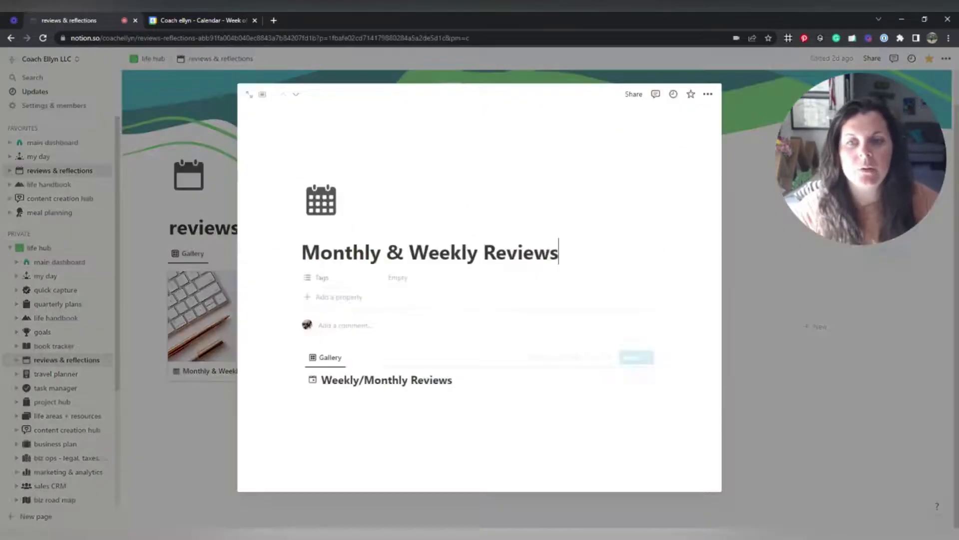
click(387, 340)
scroll(510, 223, down, 10)
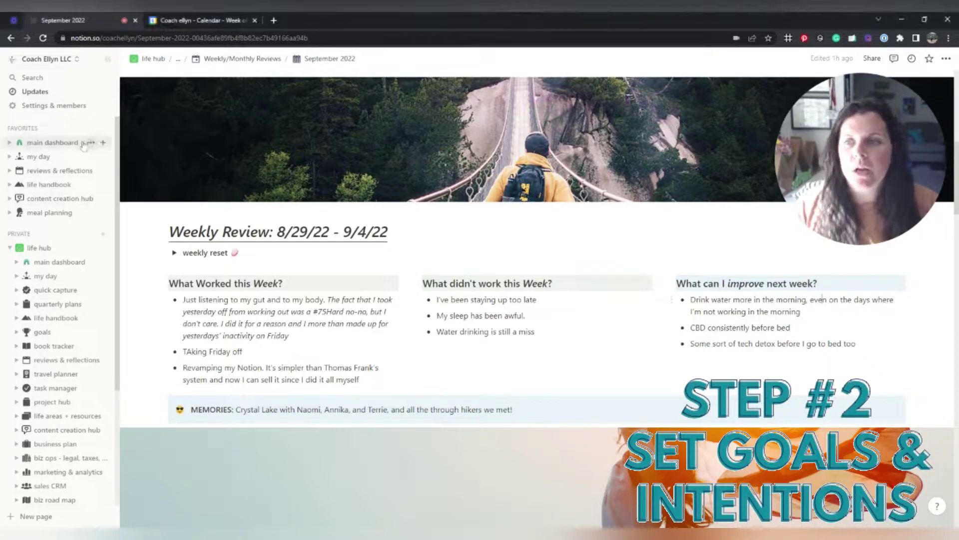
On the main dashboard, answer how I'm feeling ('I feel really good about this week!…') and the awesome-week question ('Staying on top of my tasks…').
click(45, 276)
click(60, 261)
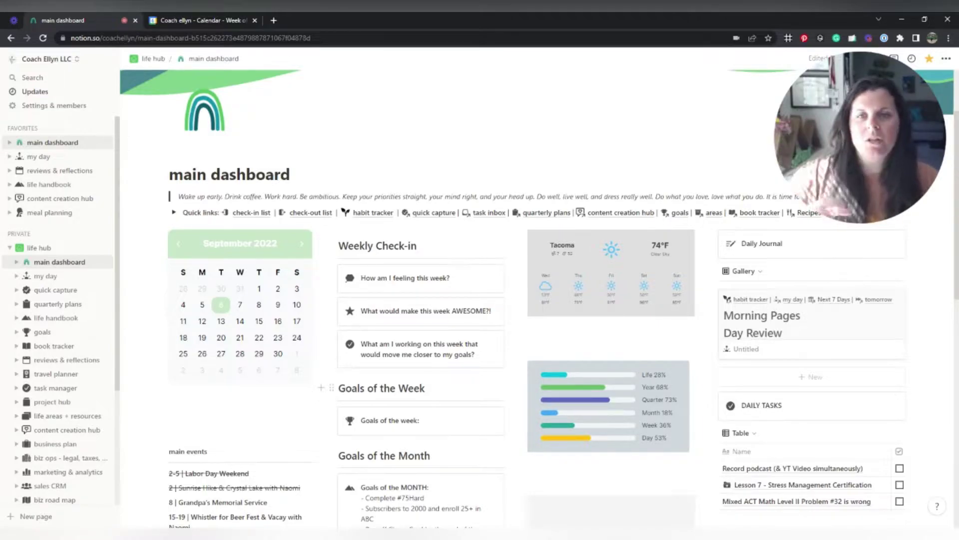
click(451, 277)
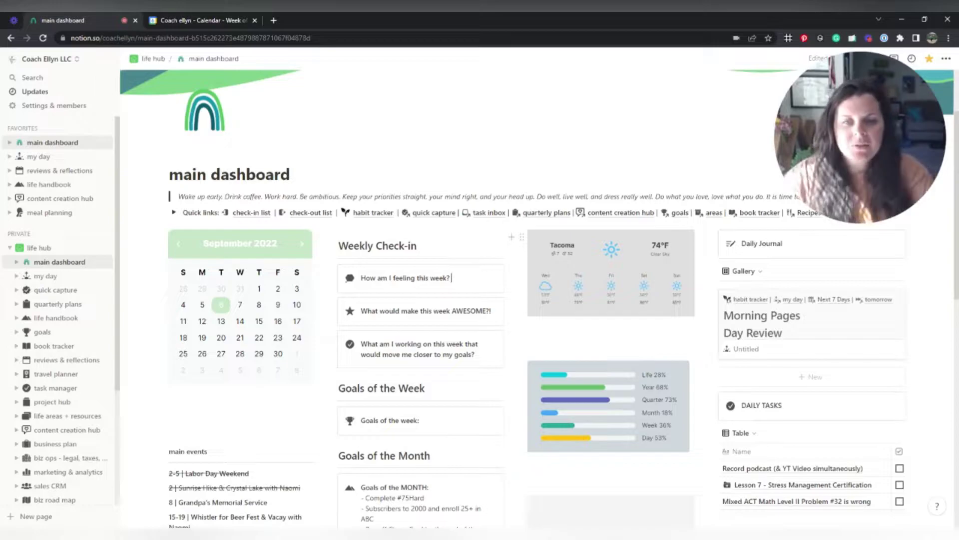
text(I feel really good about this week! I have lots of fun tas)
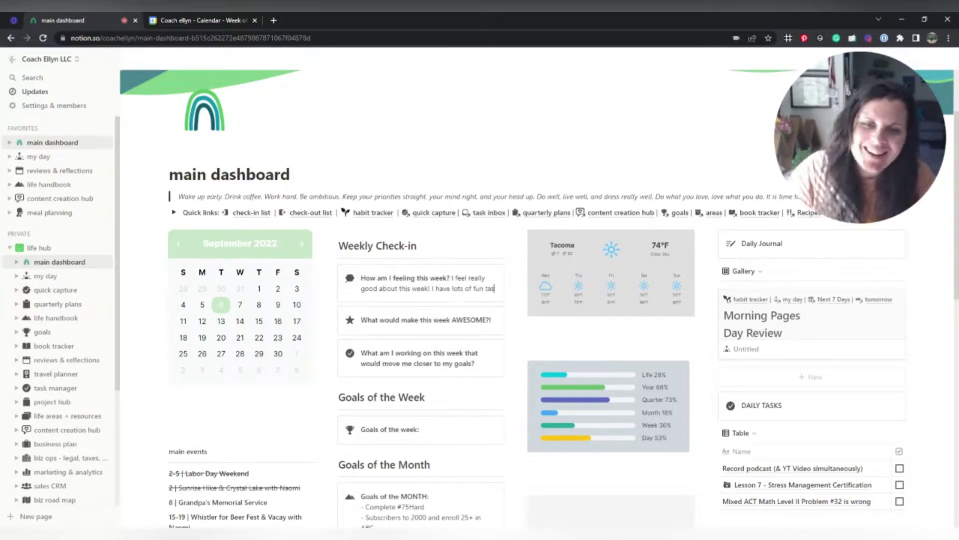
text(ks and fun events/get-togethers)
click(492, 330)
text(Staying on top of my tasks and to-)
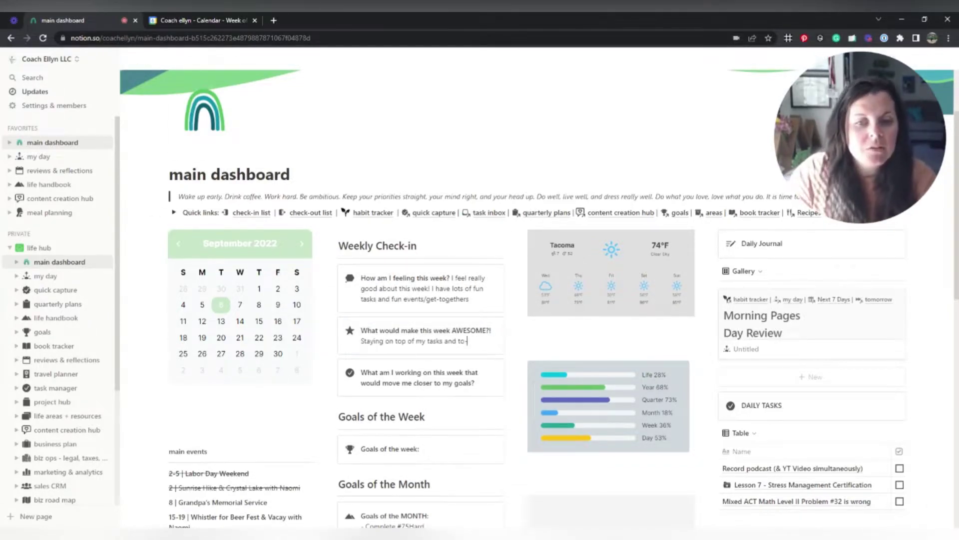
text(dos and using my time well)
Answer what I'm working on: Notion set-up, automations and efficiencies, and building a Notion template.
click(475, 393)
text(Notion set-up and my automations and efficiencies.)
mouse_move(450, 403)
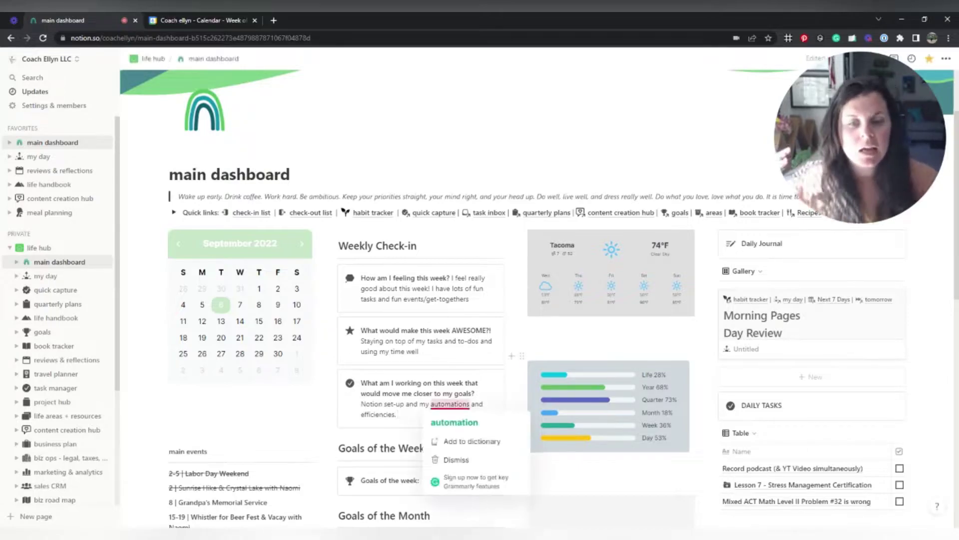
click(454, 422)
text(Building a Notion template)
Set Goals of the week to 'Get back to feeling 100% and to complete all my launching to-dos'.
scroll(480, 300, down, 2)
click(422, 380)
text(Get )
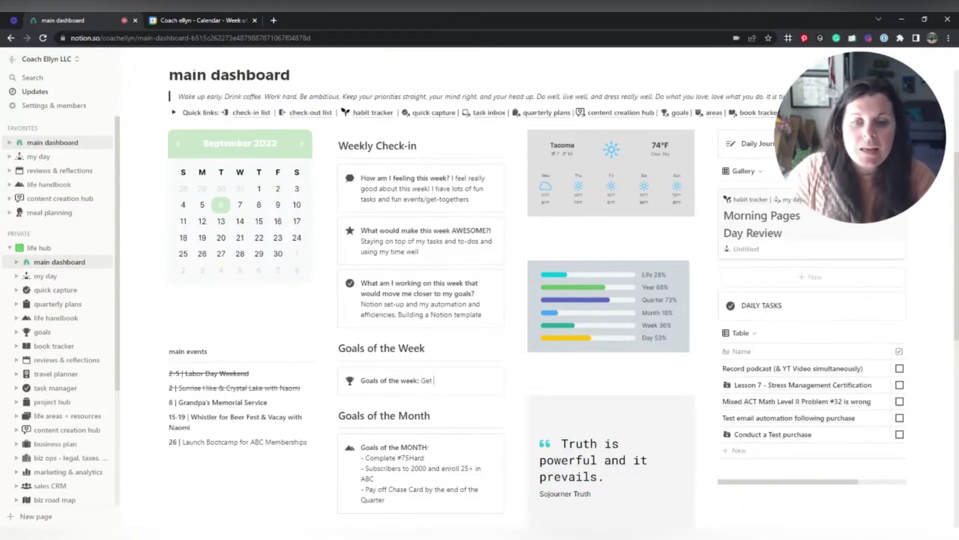
text(back to feeling 100% and to complete all my launching to-dos)
scroll(548, 173, up, 1)
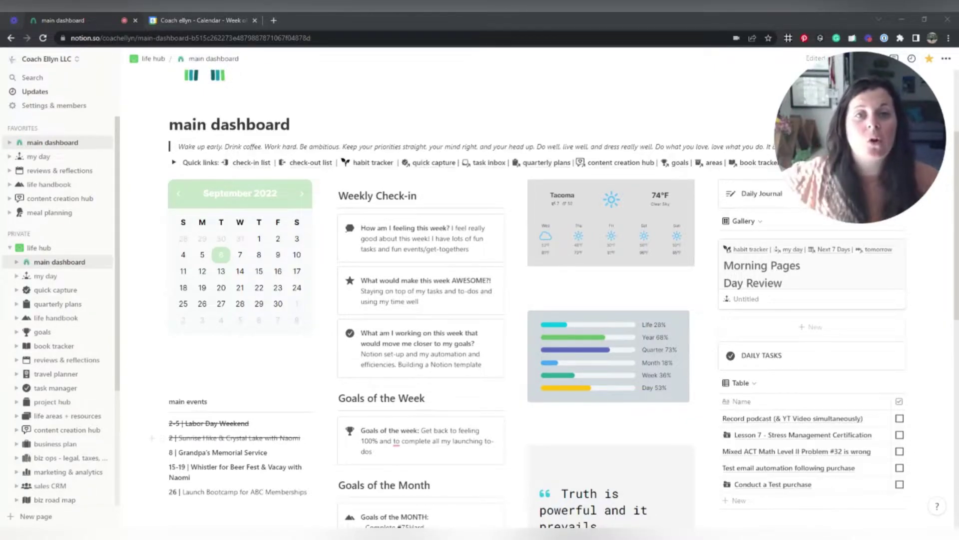
click(93, 23)
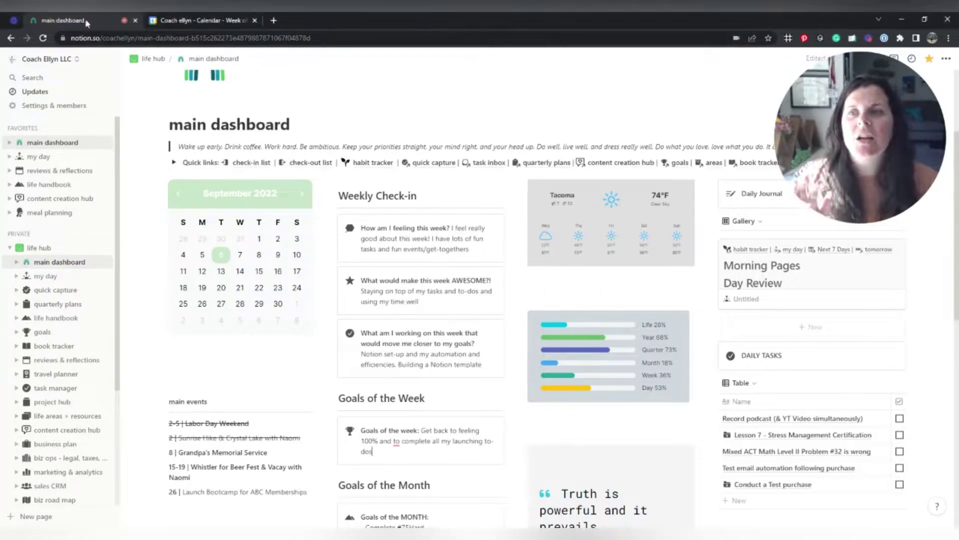
Open the habit tracker, then revisit the Weekly Review: 8/29/22 - 9/4/22 page under September 2022.
click(379, 164)
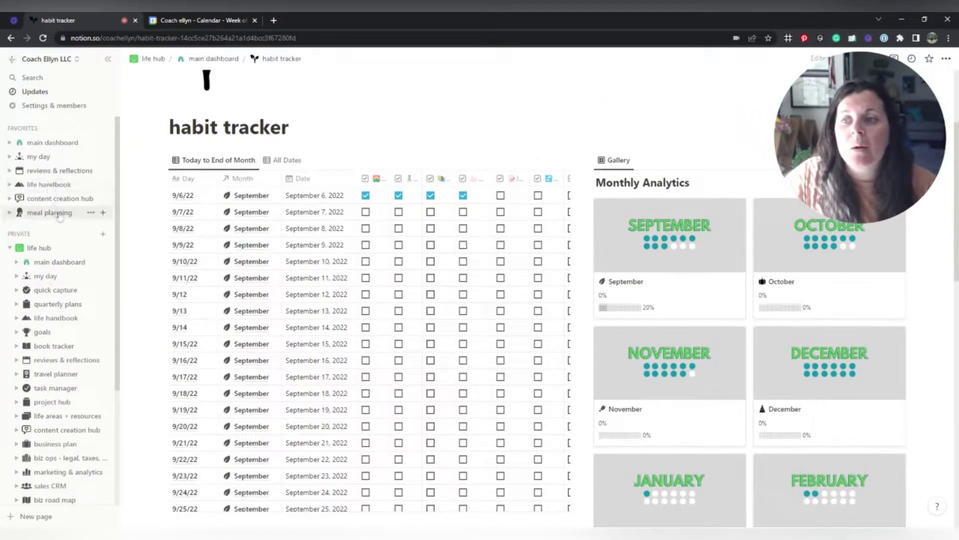
click(80, 174)
click(299, 350)
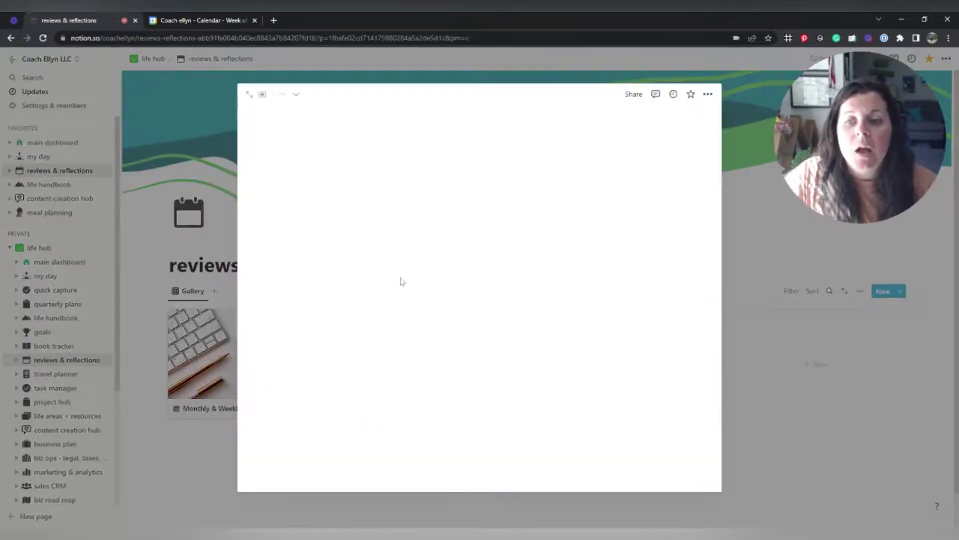
scroll(384, 285, down, 3)
click(383, 286)
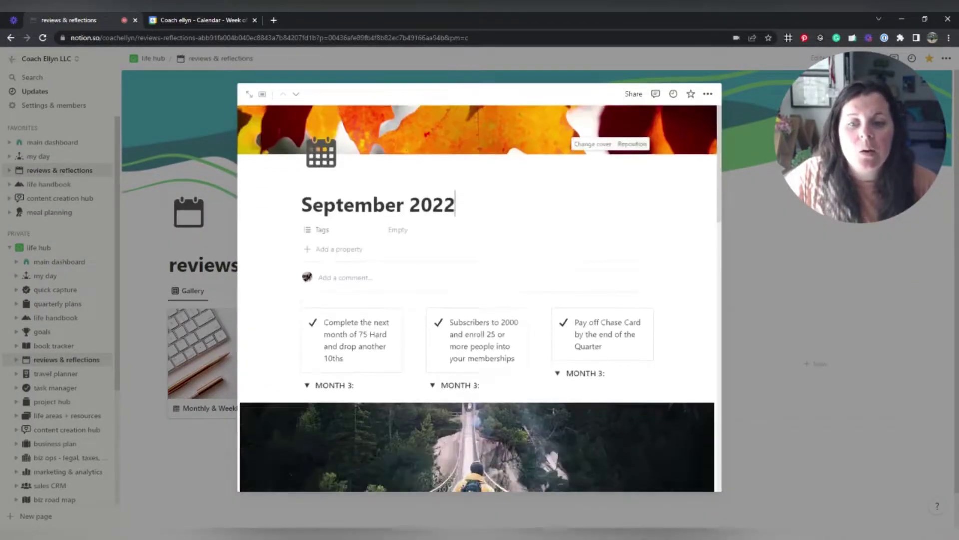
click(399, 449)
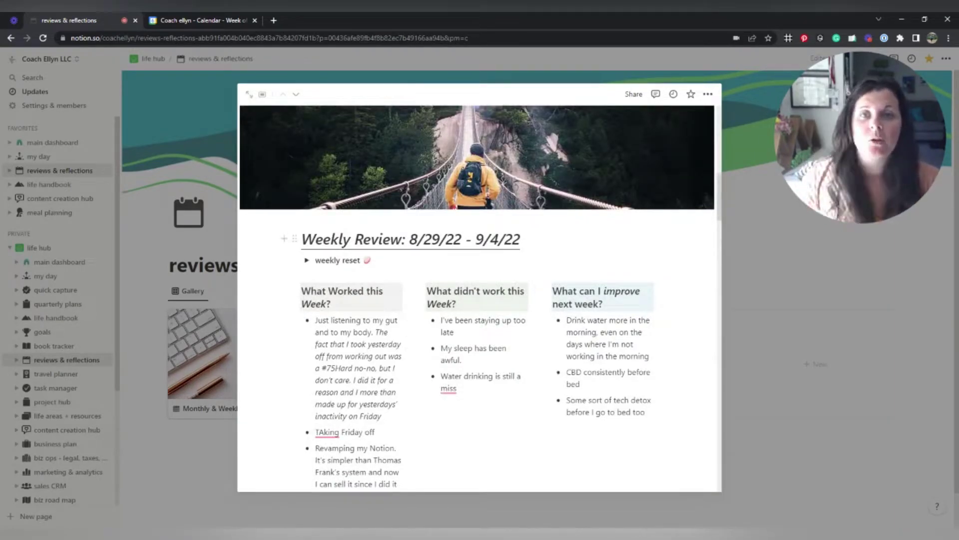
Go back to the main dashboard and reopen the habit tracker page.
click(65, 144)
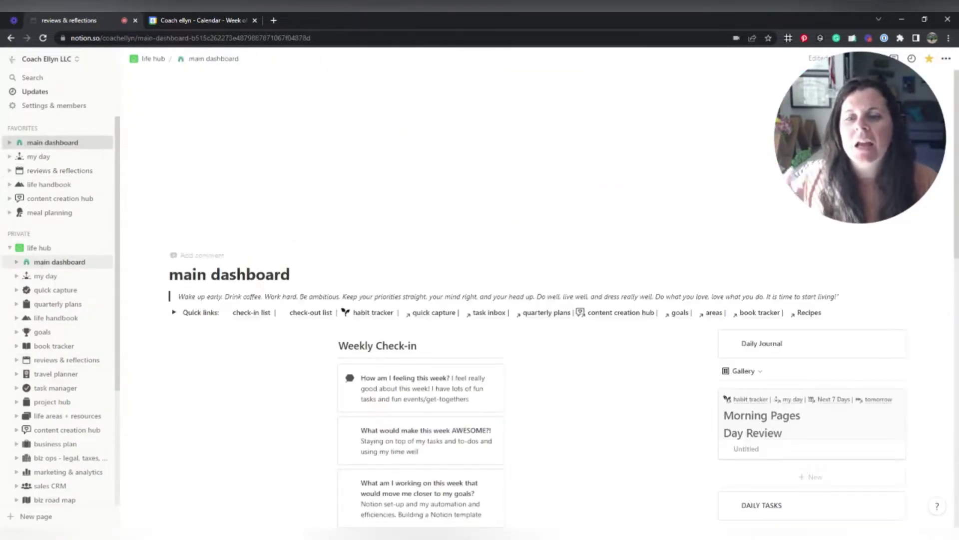
click(370, 314)
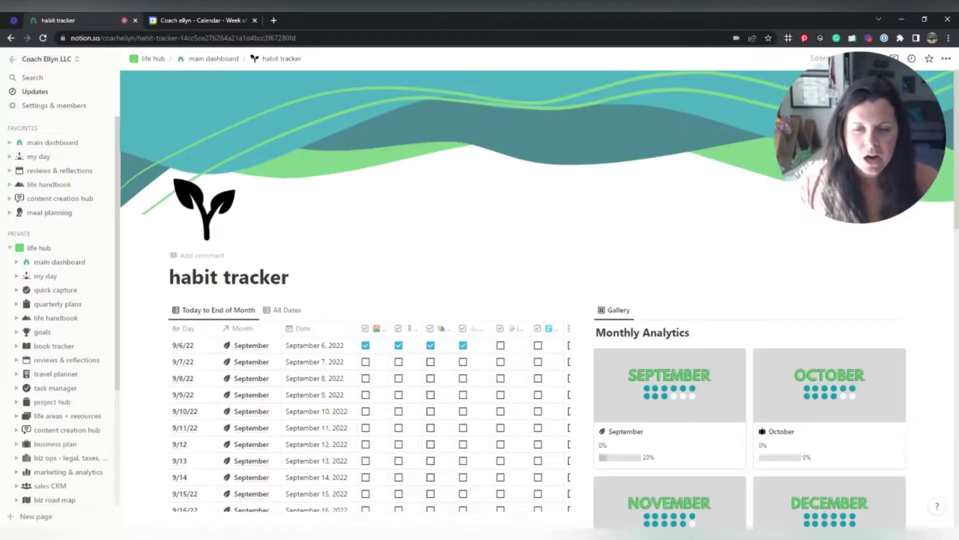
scroll(497, 230, down, 3)
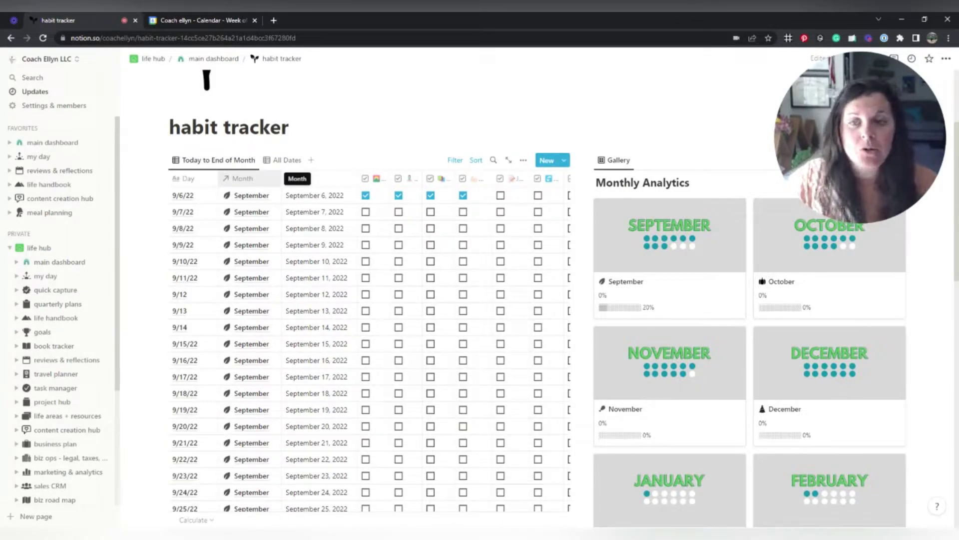
Hide the Month column in the Today to End of Month table and look over the result.
click(242, 179)
click(255, 297)
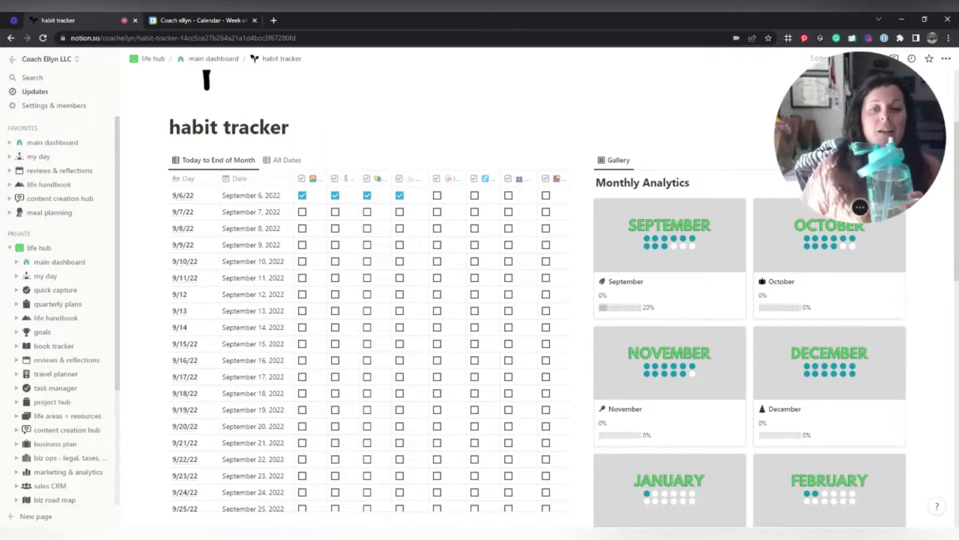
scroll(743, 317, up, 1)
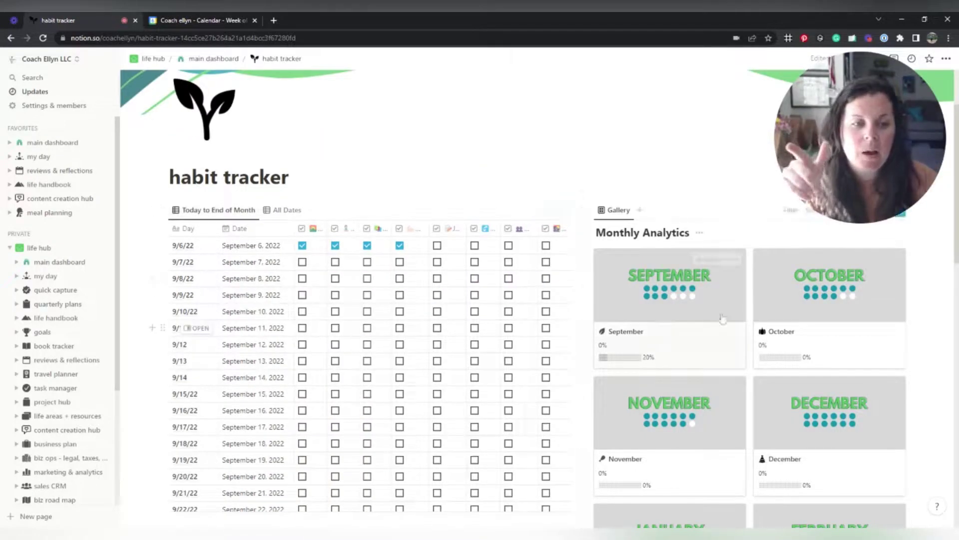
scroll(744, 317, down, 1)
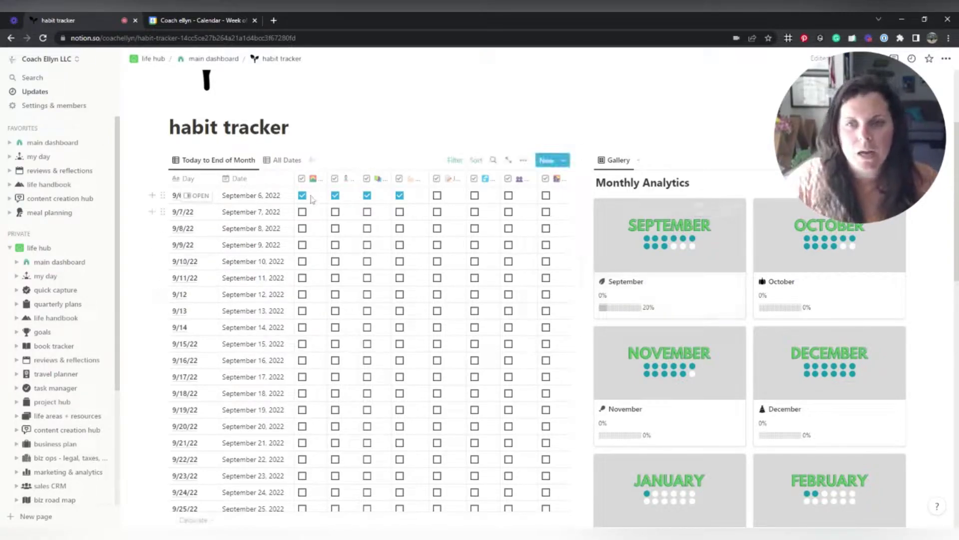
scroll(379, 278, down, 5)
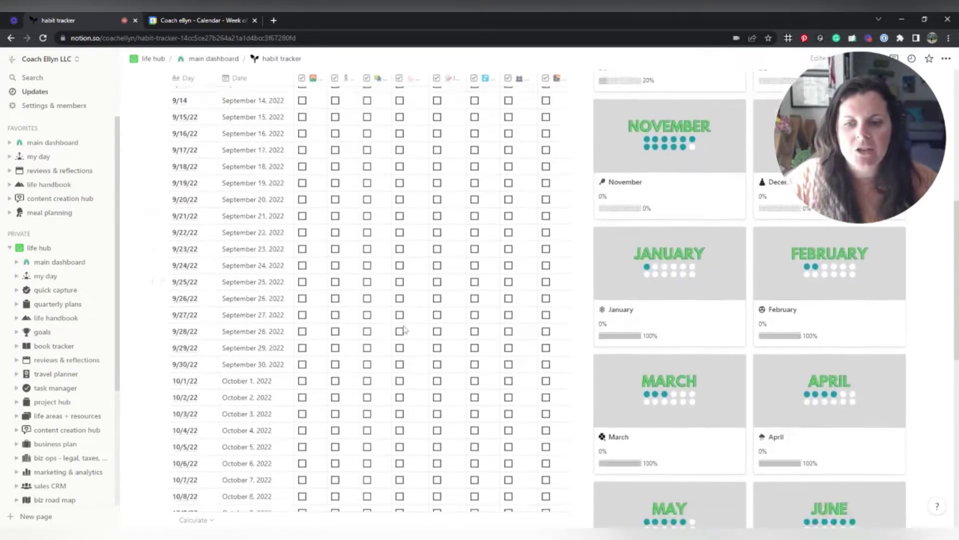
scroll(403, 330, down, 4)
scroll(396, 338, up, 12)
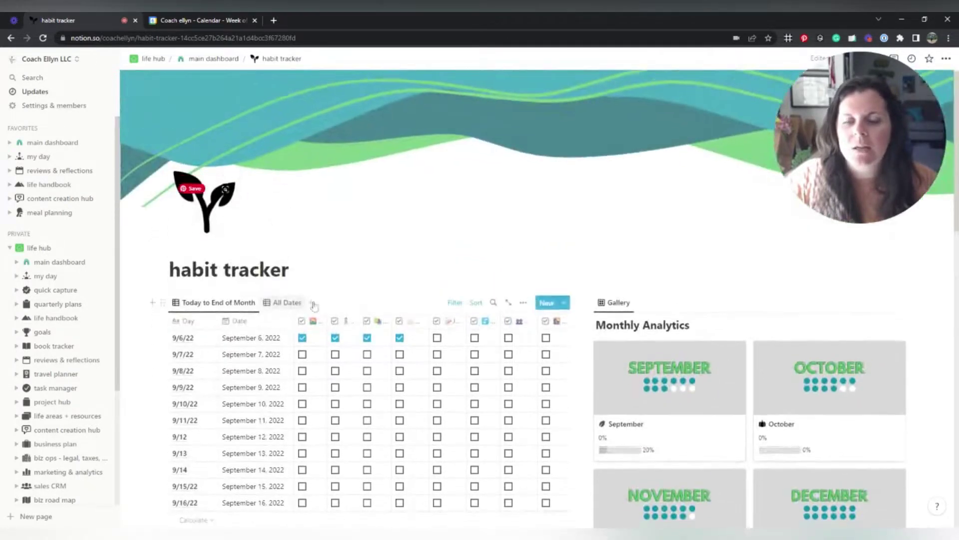
scroll(314, 305, down, 1)
Set the habit tracker table's load limit to 25 pages.
click(523, 260)
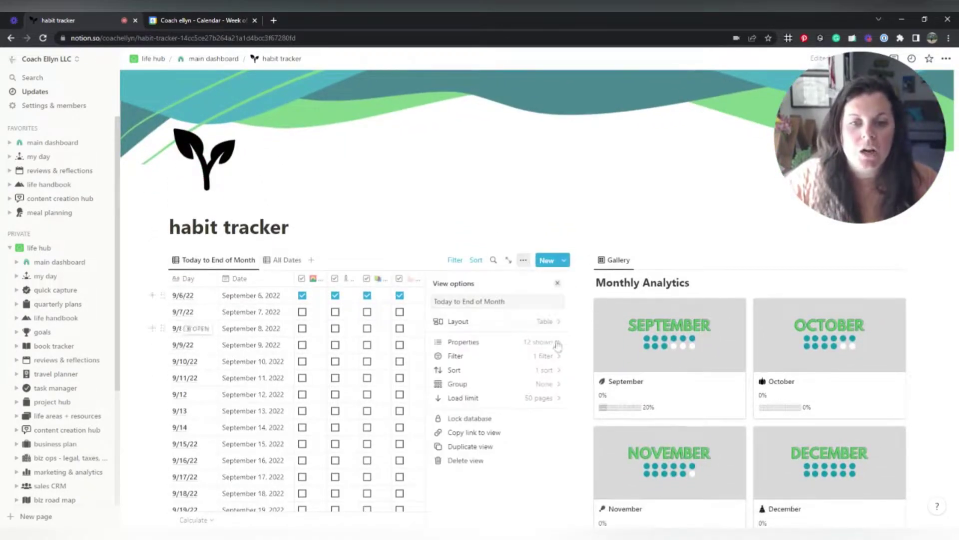
click(519, 397)
click(513, 423)
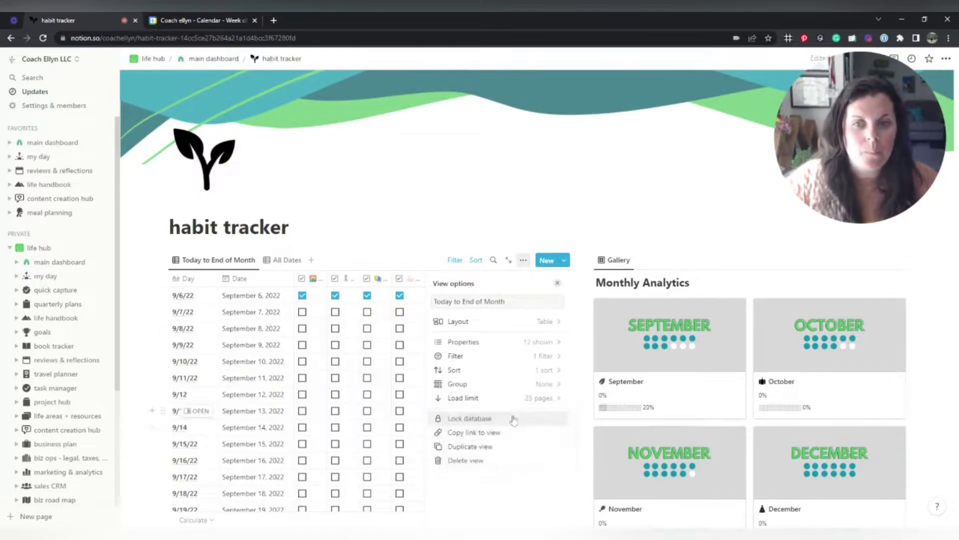
click(290, 228)
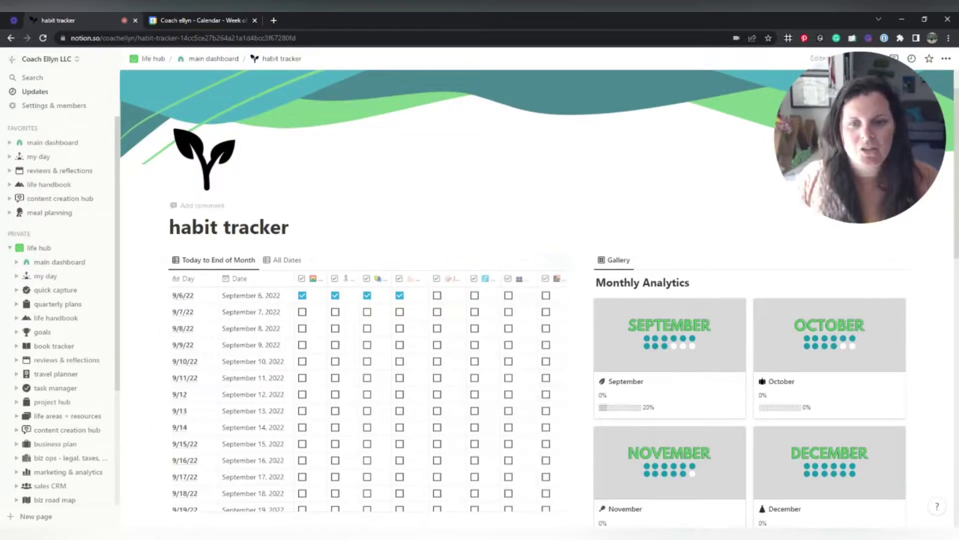
Narrow the Rating column of the habit tracker table.
scroll(369, 250, down, 8)
scroll(369, 200, right, 3)
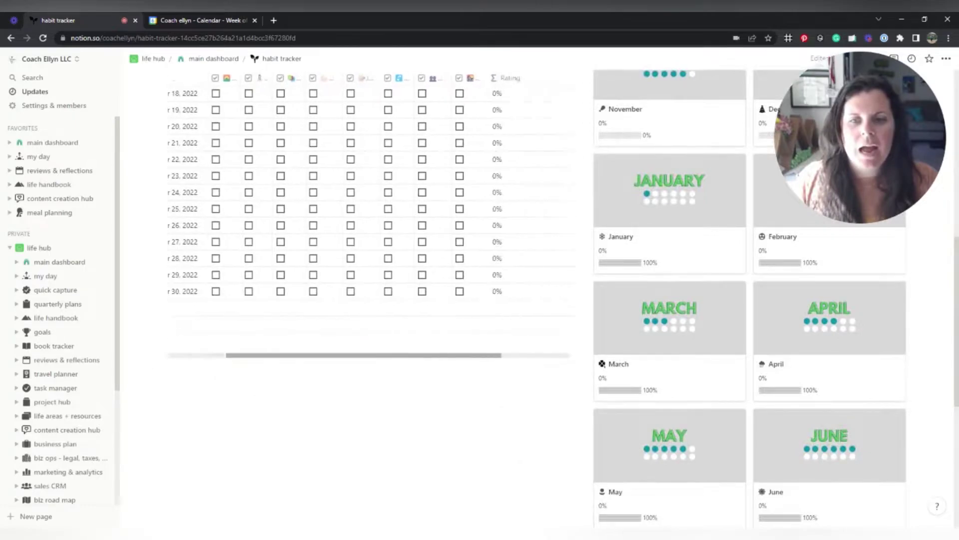
scroll(370, 225, right, 2)
scroll(367, 255, up, 8)
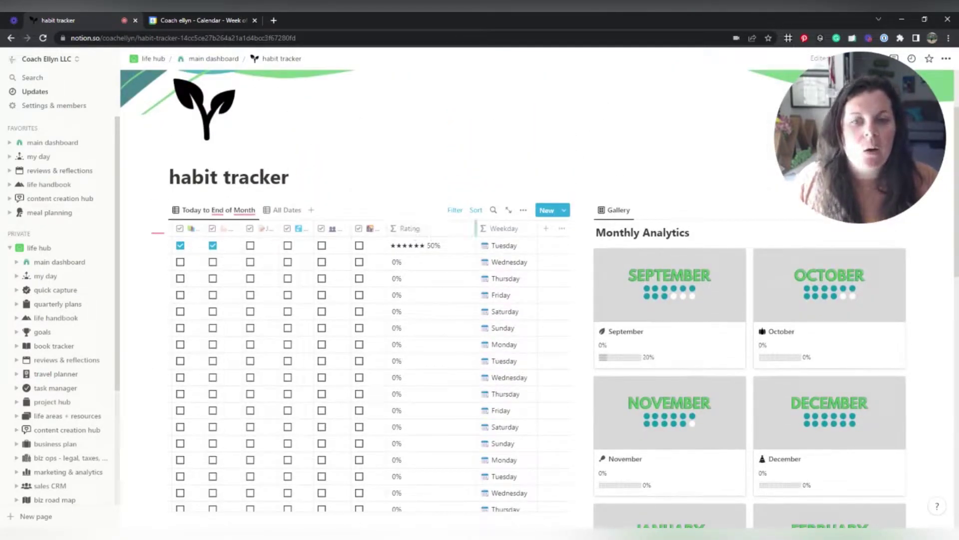
drag(475, 231, 456, 233)
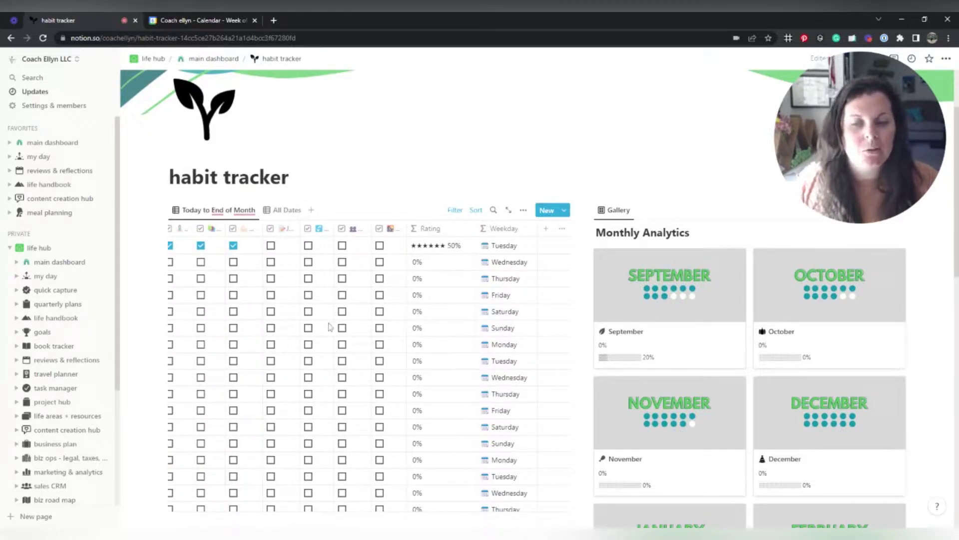
Tick two more habits as done in the first Tuesday row.
scroll(407, 308, down, 3)
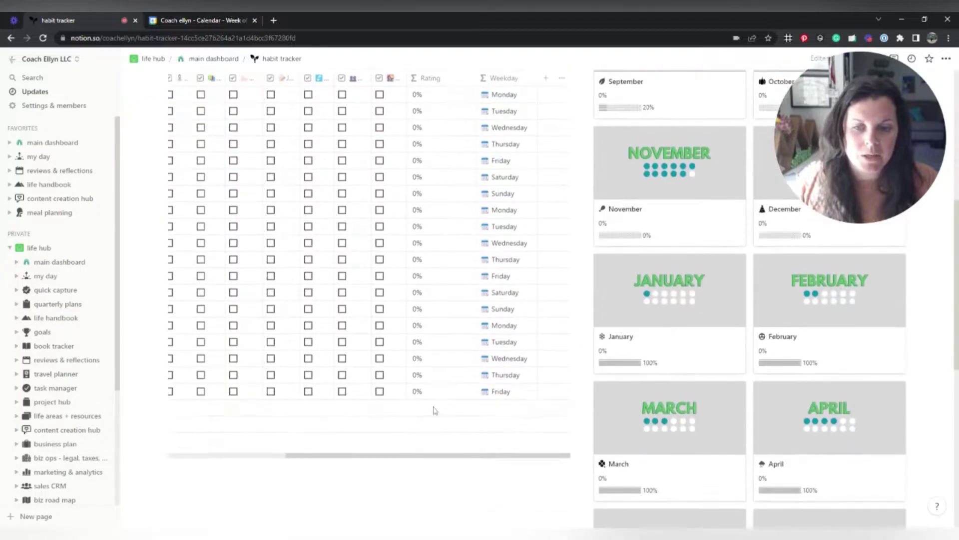
scroll(315, 244, left, 2)
scroll(315, 245, up, 3)
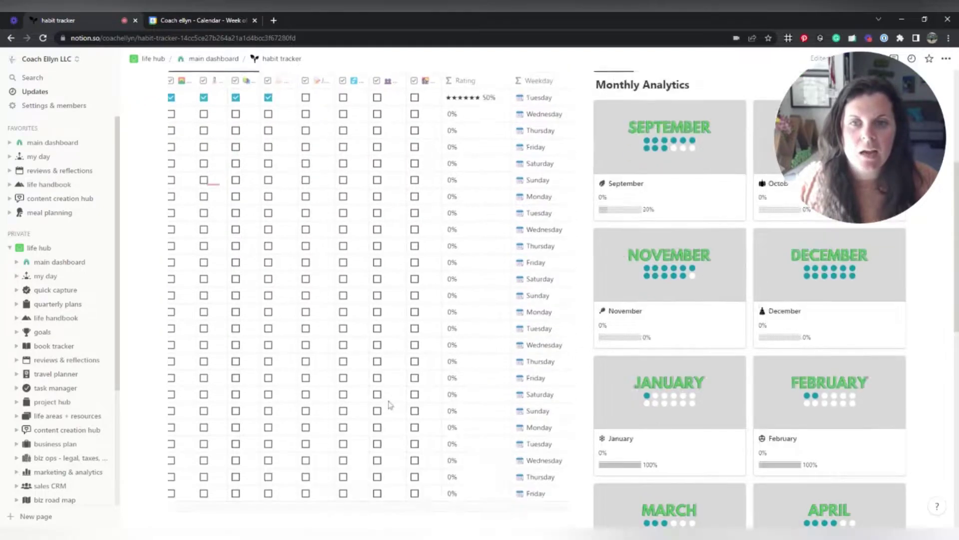
click(306, 246)
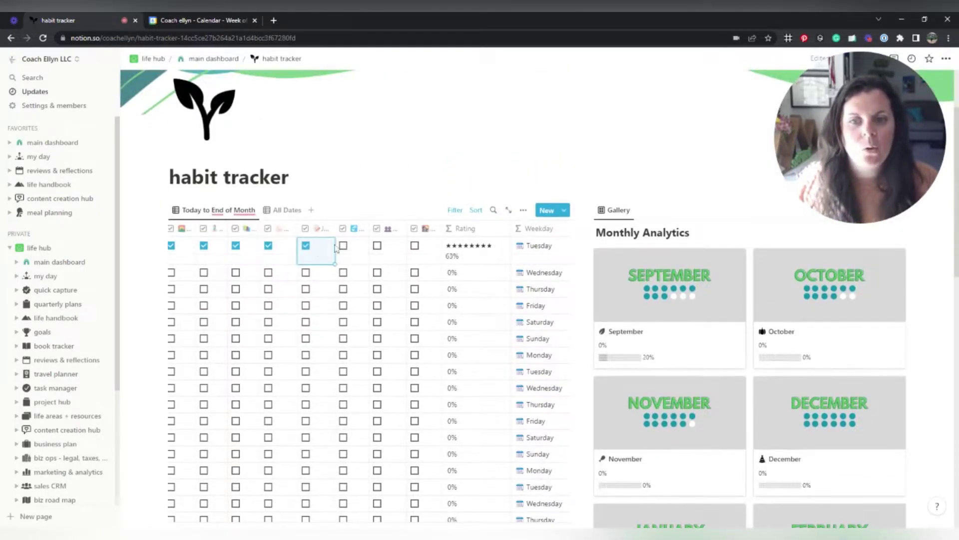
click(377, 246)
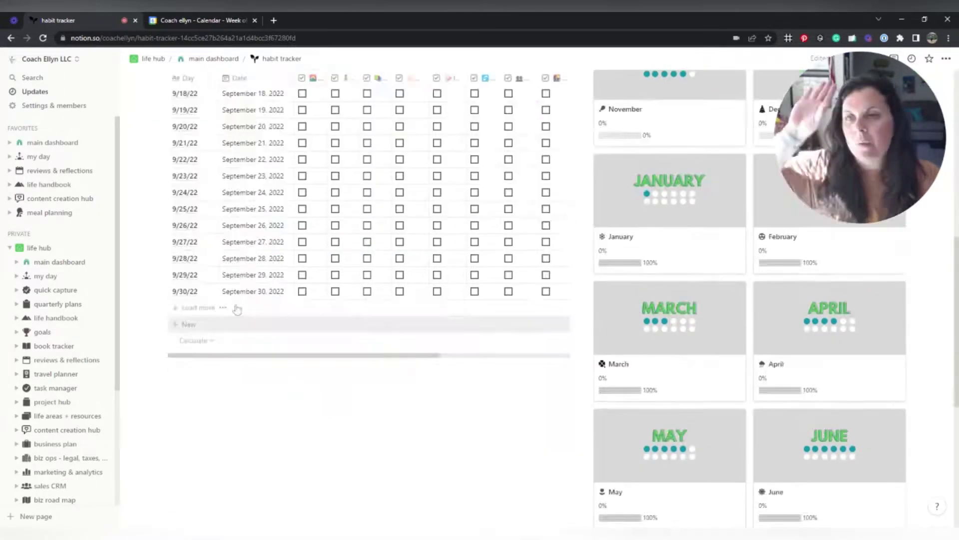
Go back to the main dashboard via the breadcrumb and scroll to the Weekly Check-in answers.
click(215, 59)
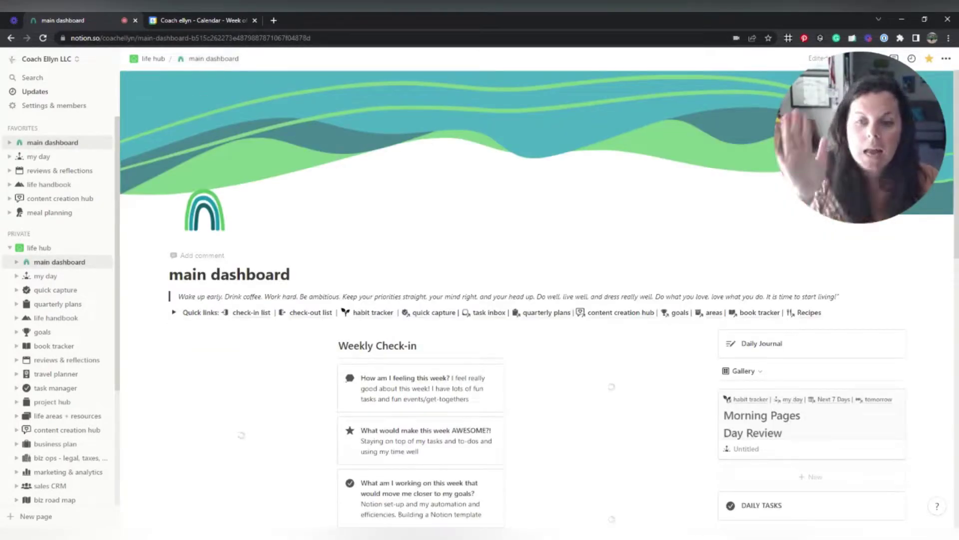
scroll(552, 216, down, 3)
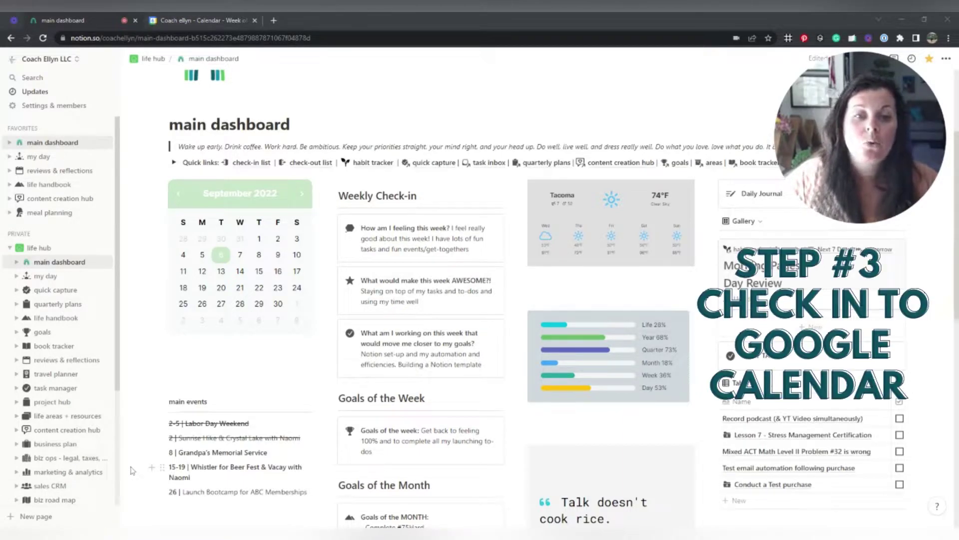
Switch to Google Calendar's September 2022 Week 36 view starting Monday 5.
click(234, 23)
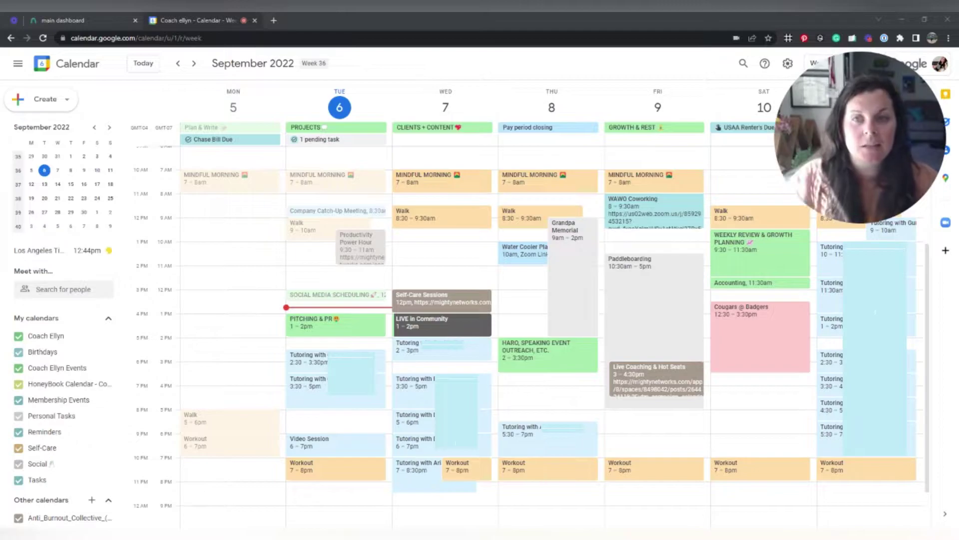
Mark the Chase Bill Due task on Monday as completed in Google Calendar.
click(348, 17)
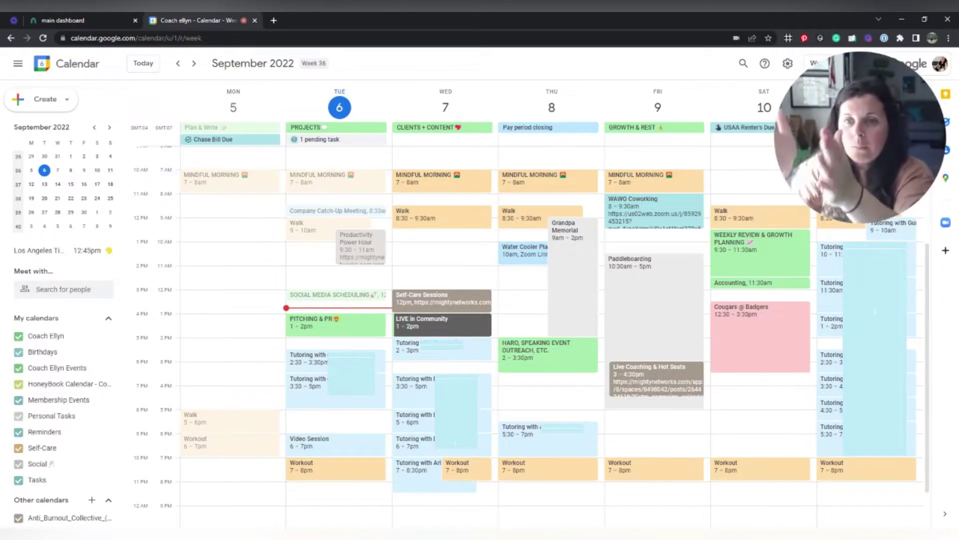
click(294, 139)
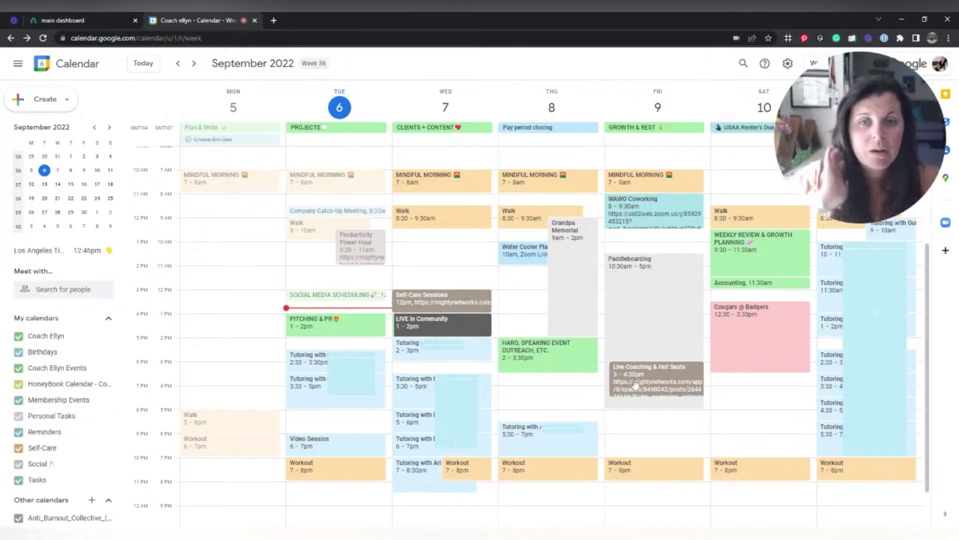
Open the my day page in Notion and hide the sidebar to widen the Weekly Tasks board.
click(98, 22)
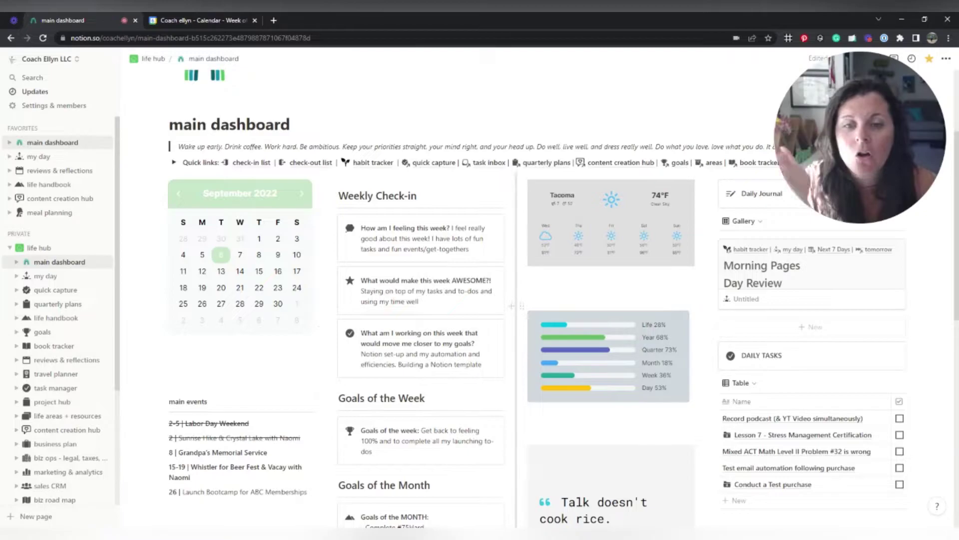
click(45, 158)
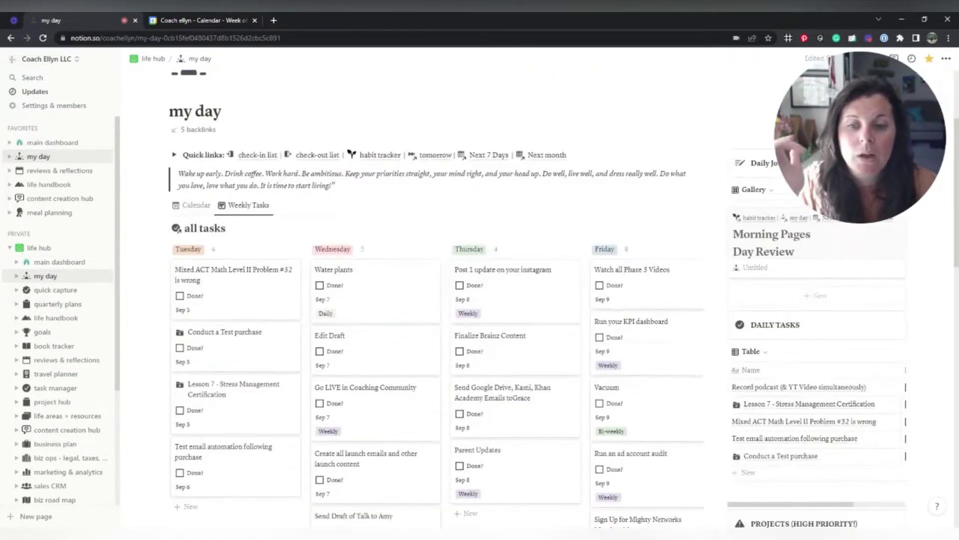
scroll(638, 197, down, 1)
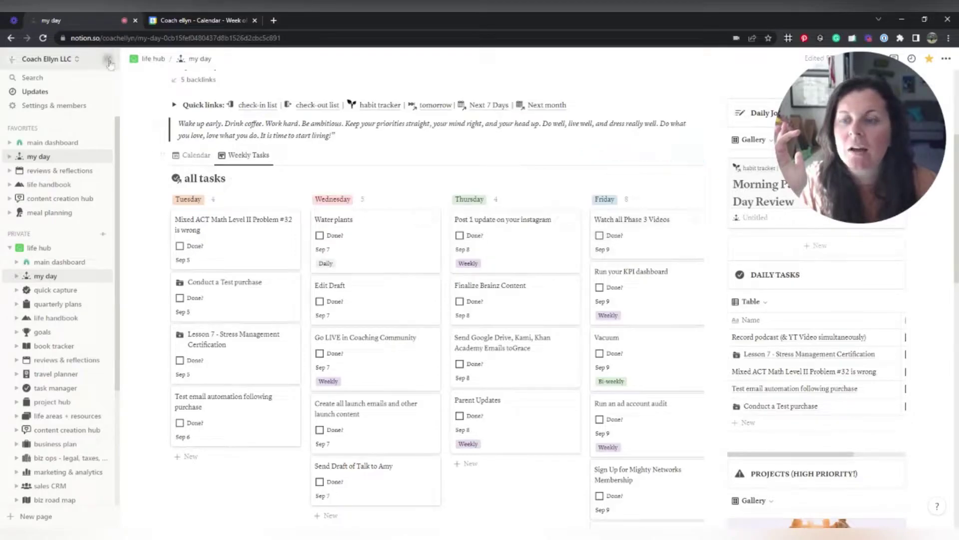
click(107, 59)
scroll(563, 243, down, 2)
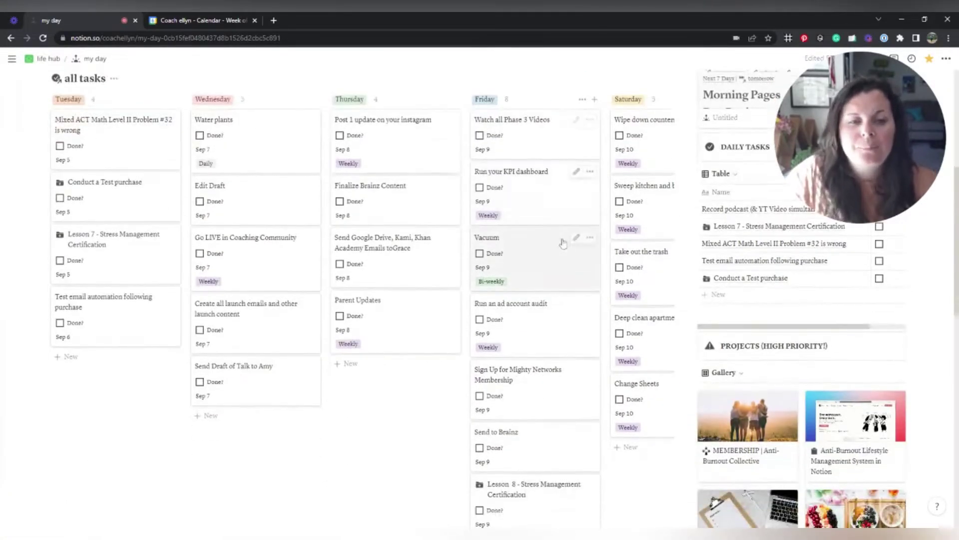
scroll(353, 242, up, 2)
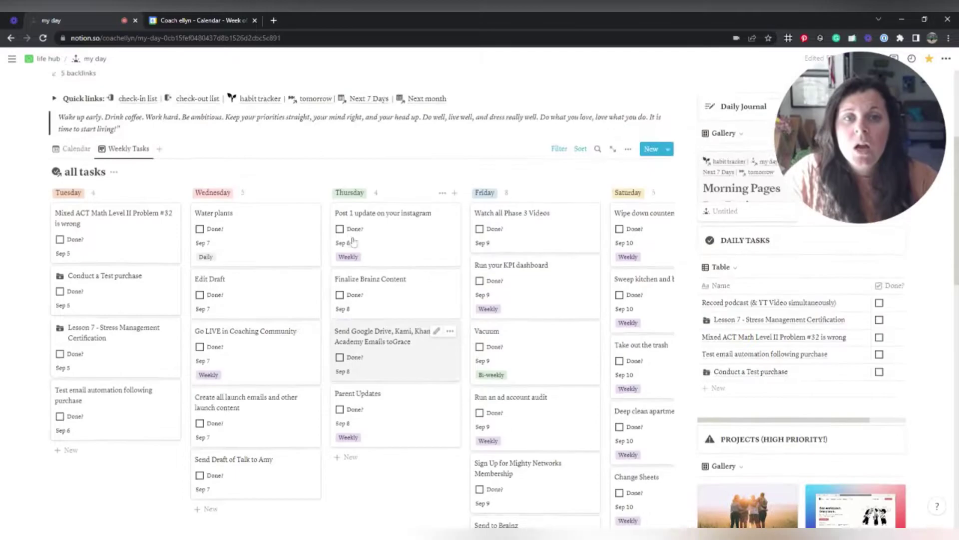
scroll(353, 241, down, 1)
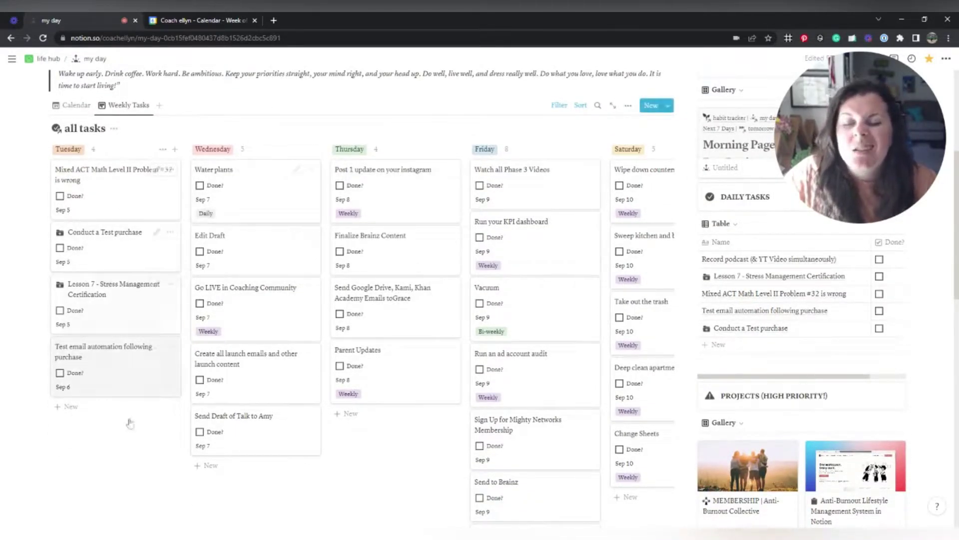
Compare the Weekly Tasks board against Google Calendar's week view, ending back on the board.
click(200, 20)
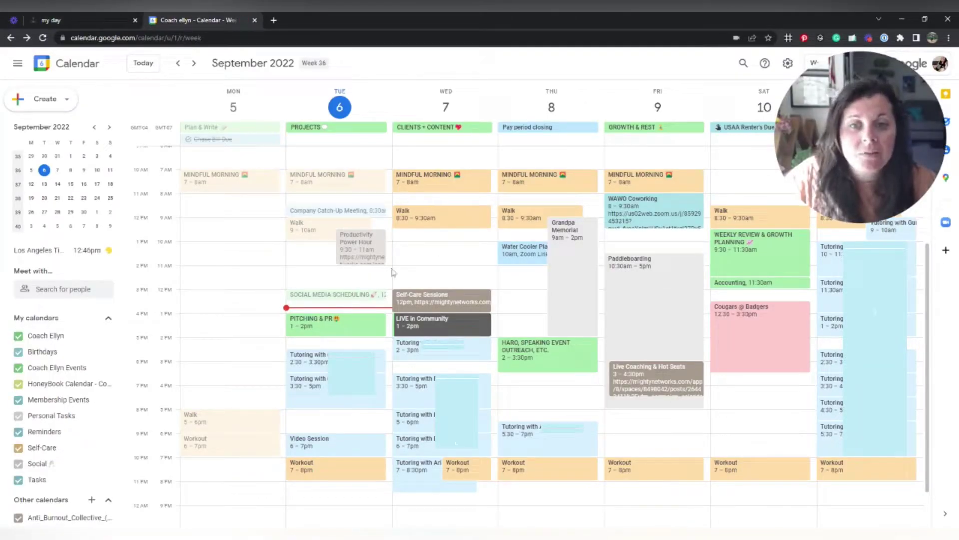
click(75, 20)
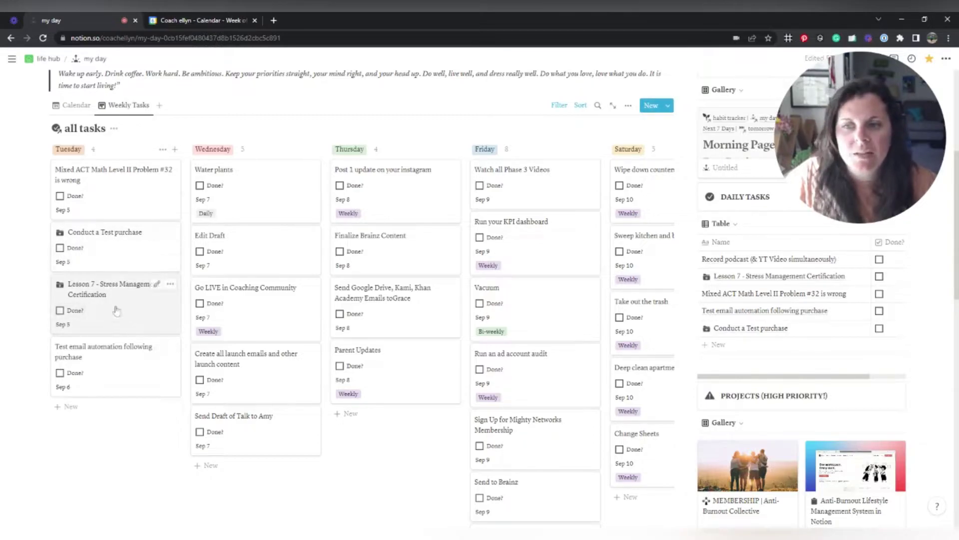
click(210, 21)
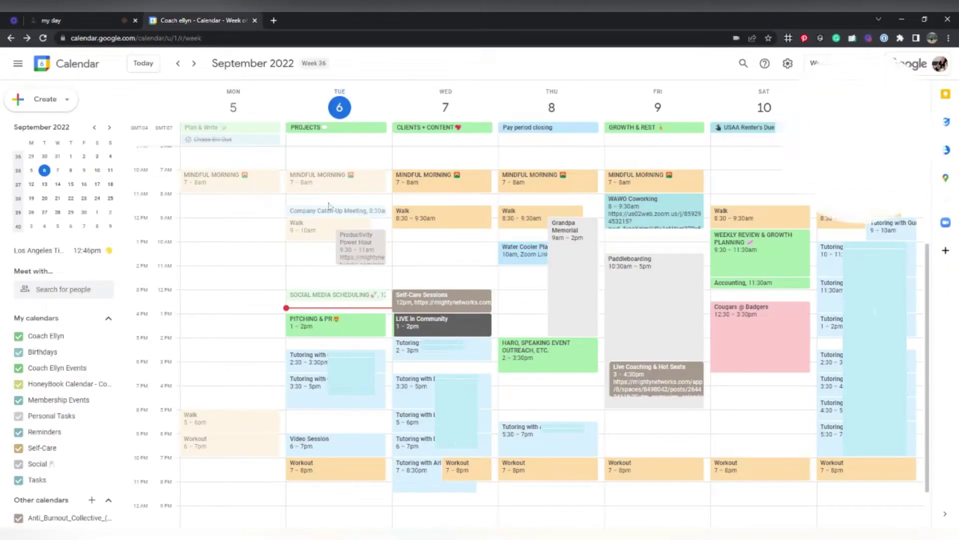
click(83, 21)
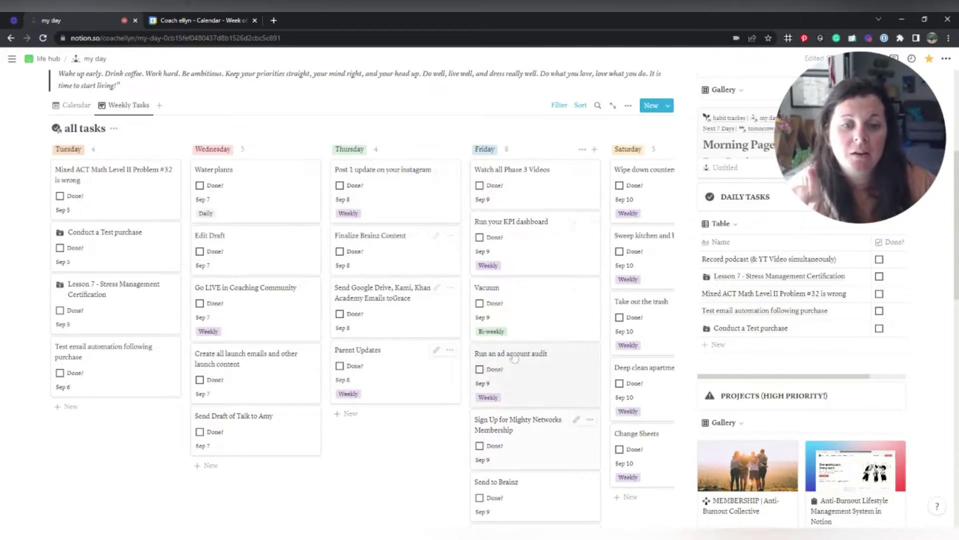
scroll(515, 358, down, 3)
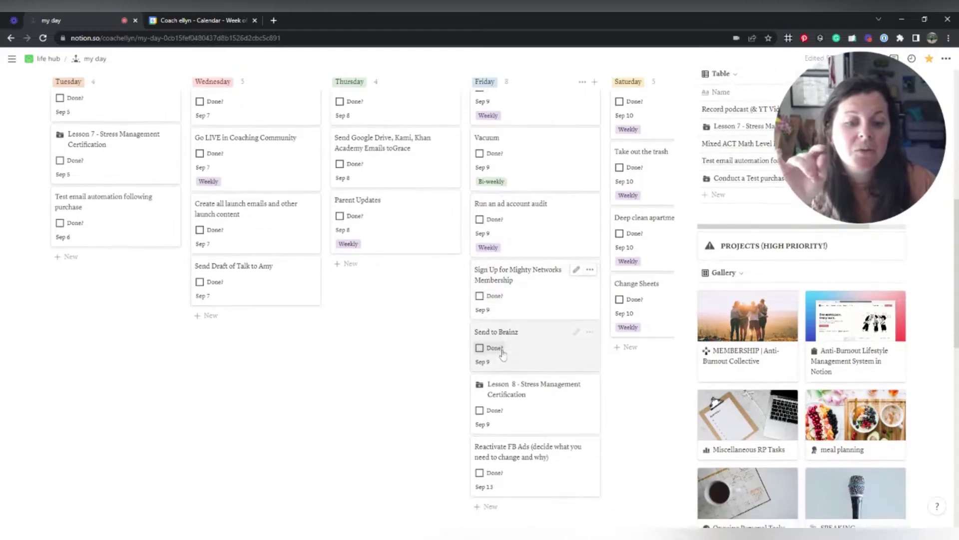
Remove Friday from Reactivate FB Ads' Weekday, leaving Friday with seven tasks, then return to the calendar week.
click(547, 462)
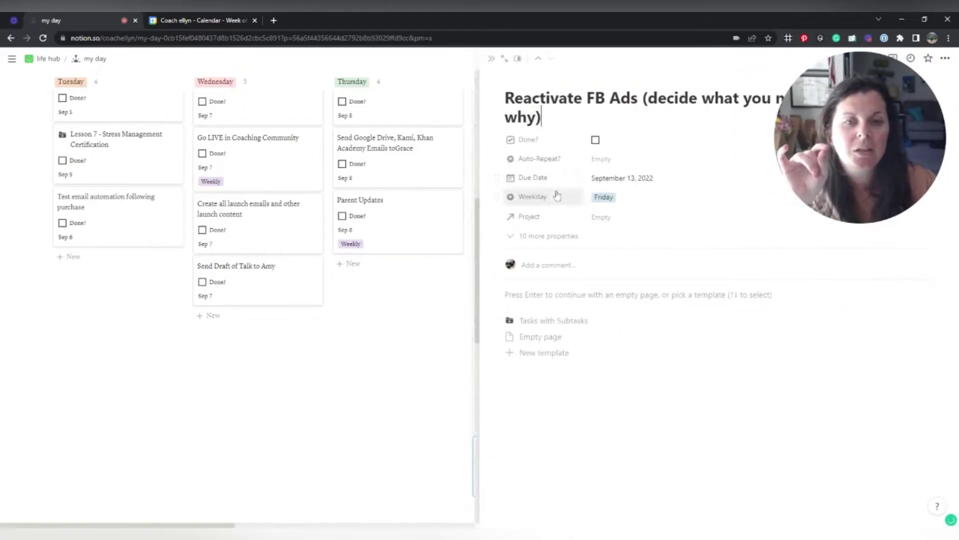
click(623, 201)
click(619, 198)
click(424, 365)
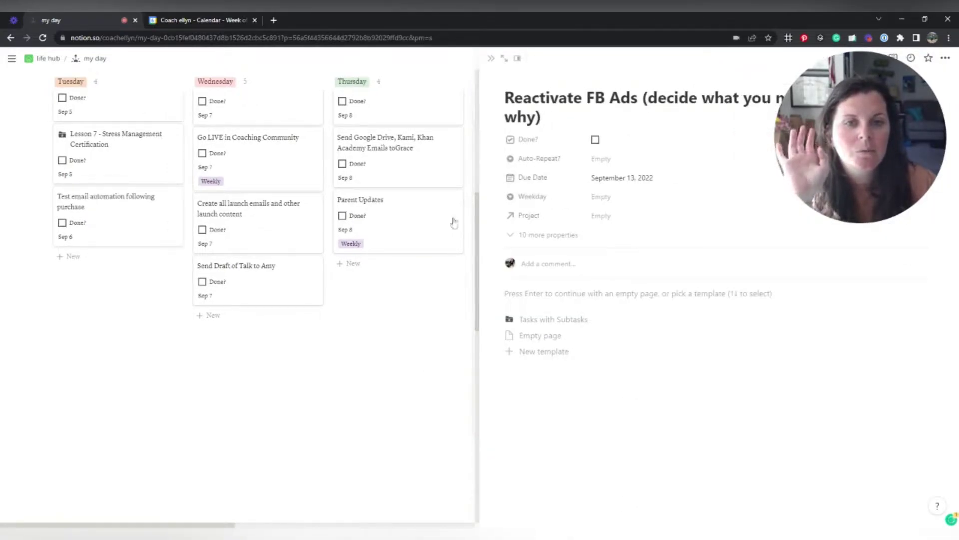
key(Escape)
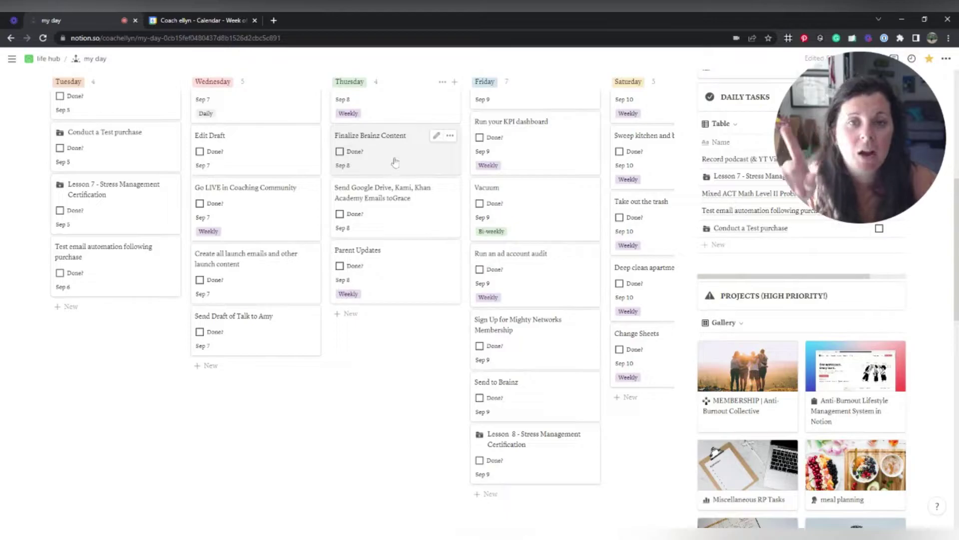
scroll(394, 161, up, 1)
click(196, 20)
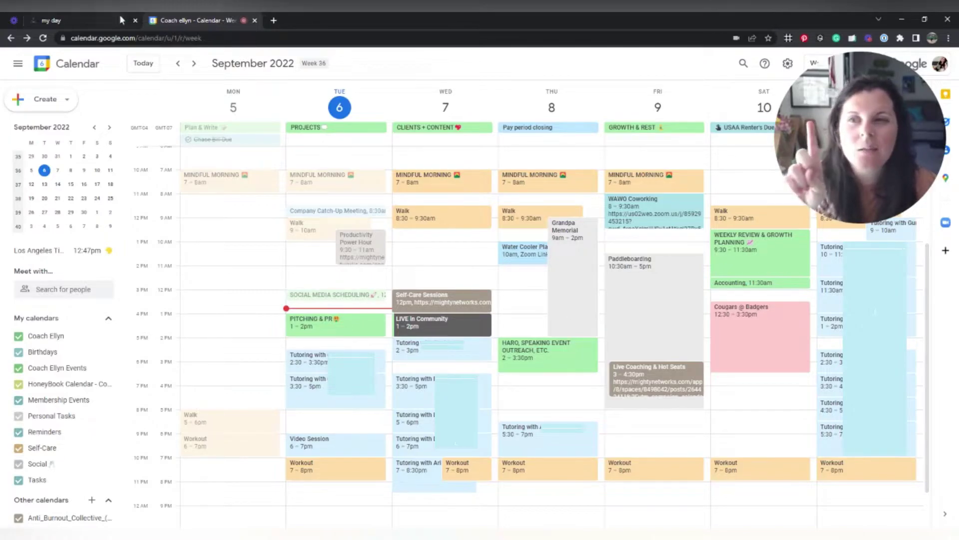
Recheck the week in Google Calendar, then open Friday's 'Watch all Phase 3 Videos' task in Notion.
click(76, 19)
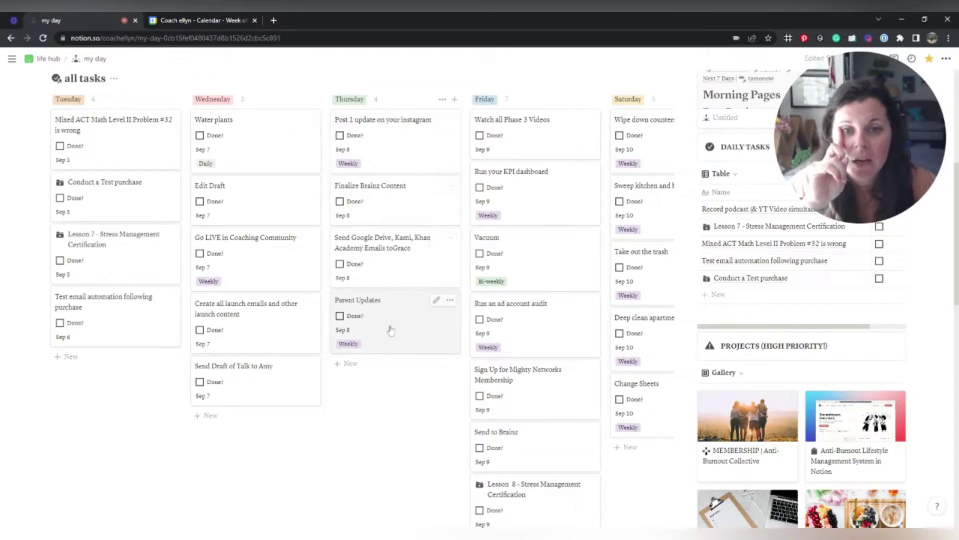
click(148, 20)
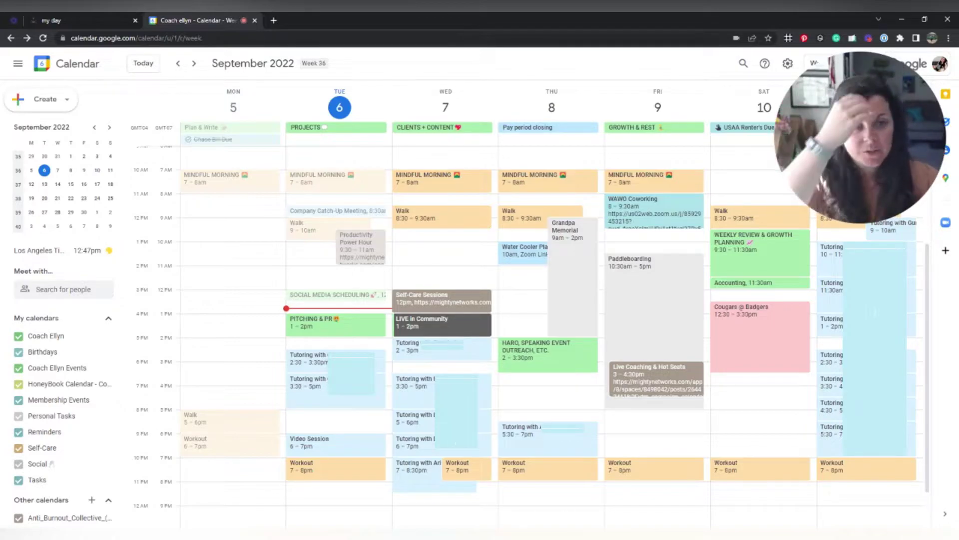
click(107, 15)
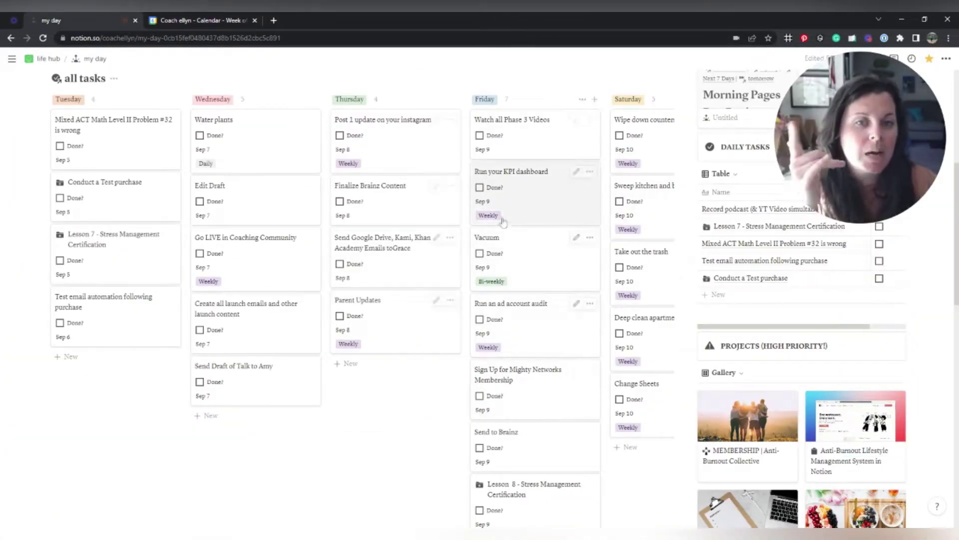
click(526, 120)
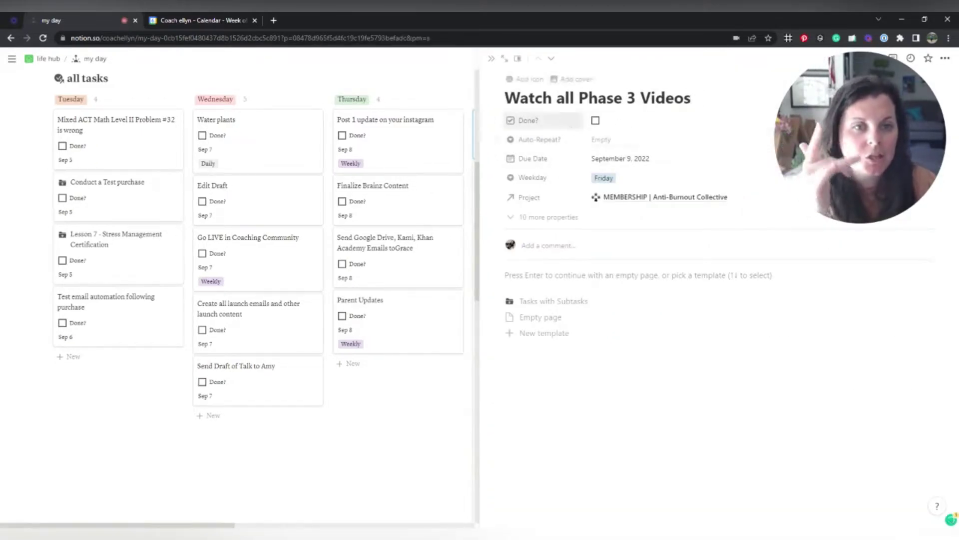
Set 'Watch all Phase 3 Videos' due date to Sep 16, 2022 and drag Vacuum off Friday.
click(619, 159)
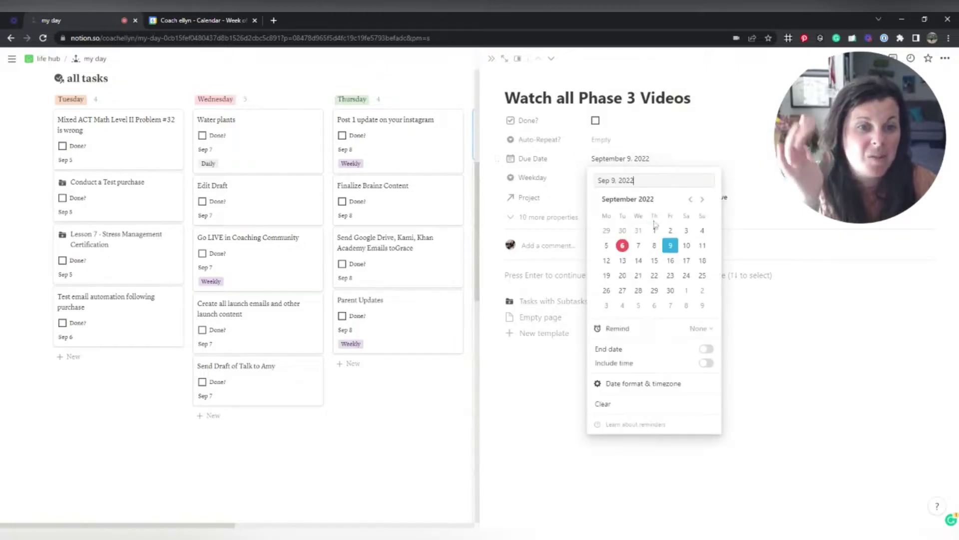
click(670, 260)
click(461, 68)
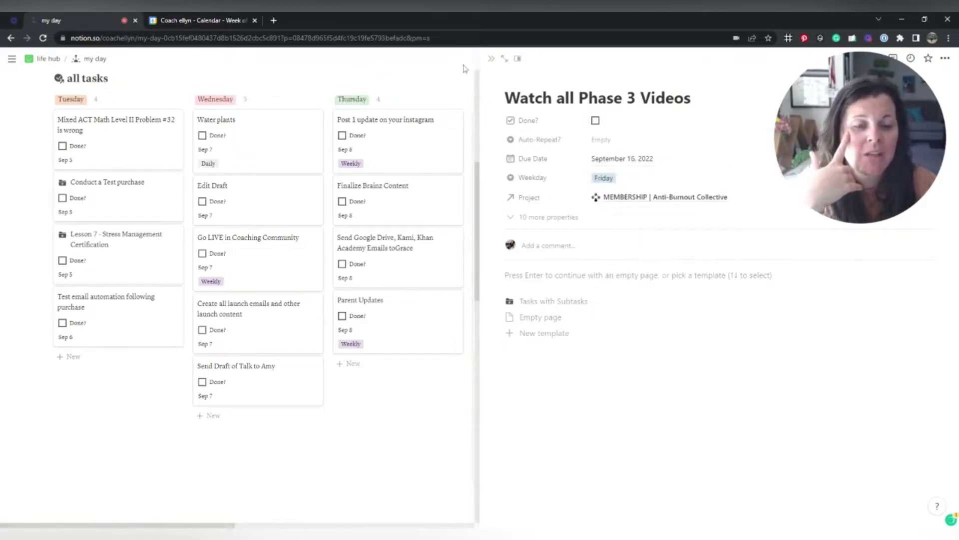
click(492, 59)
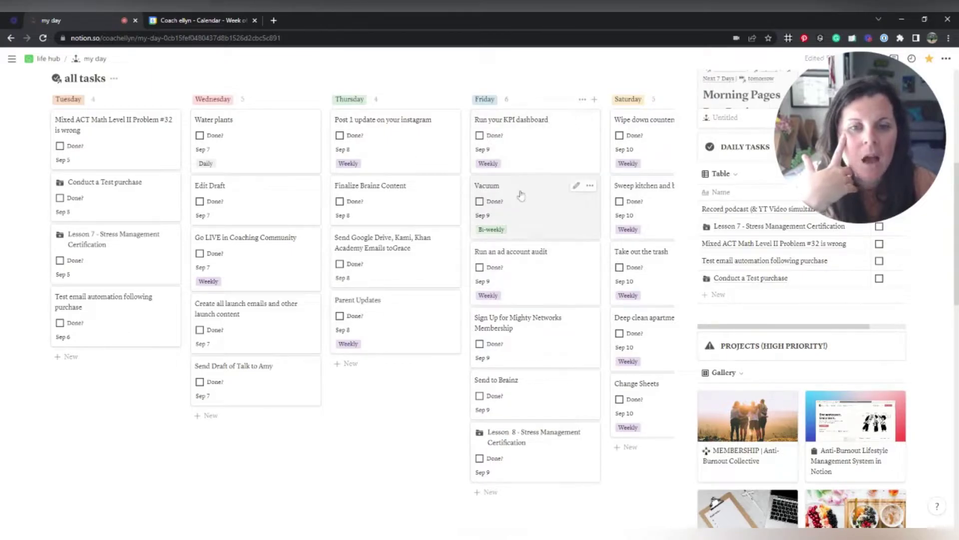
drag(520, 195, 473, 243)
Drag 'Sign Up for Mighty Networks Membership' from Friday to the bottom of Thursday's column.
scroll(422, 200, up, 1)
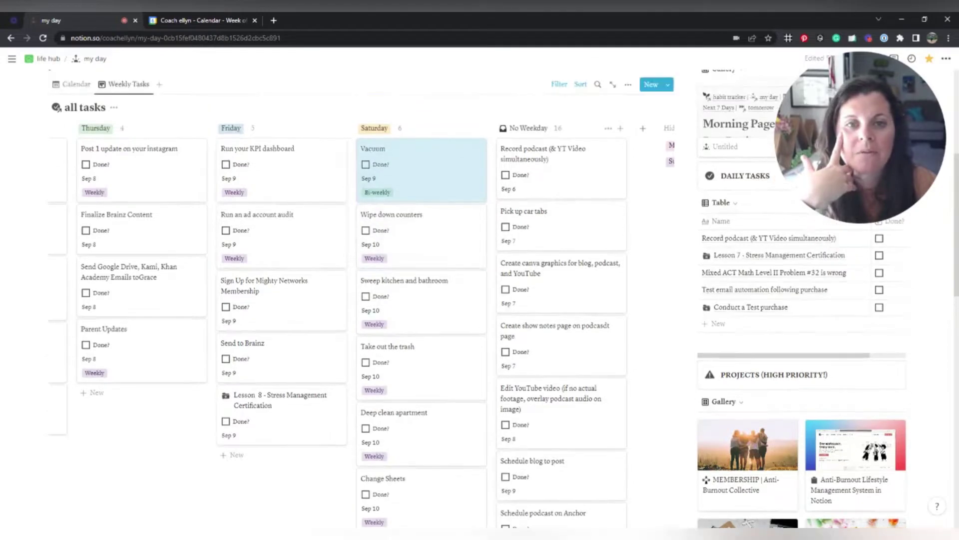
scroll(422, 200, down, 5)
scroll(480, 290, down, 10)
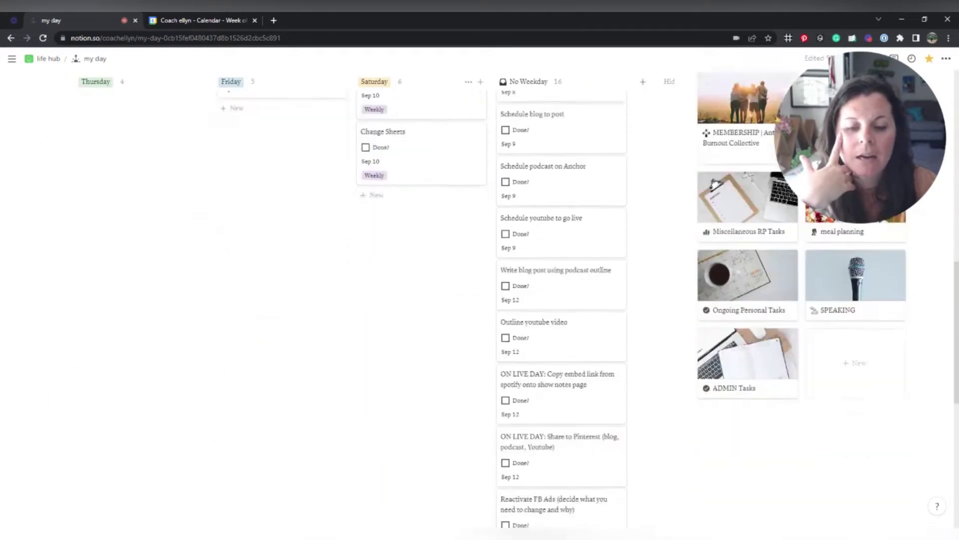
scroll(359, 225, left, 5)
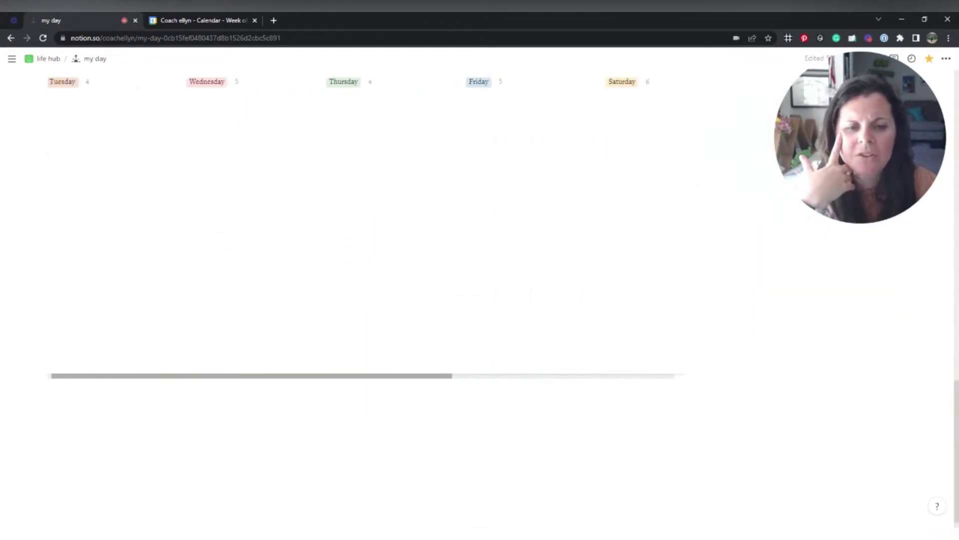
scroll(360, 225, right, 2)
scroll(626, 274, up, 12)
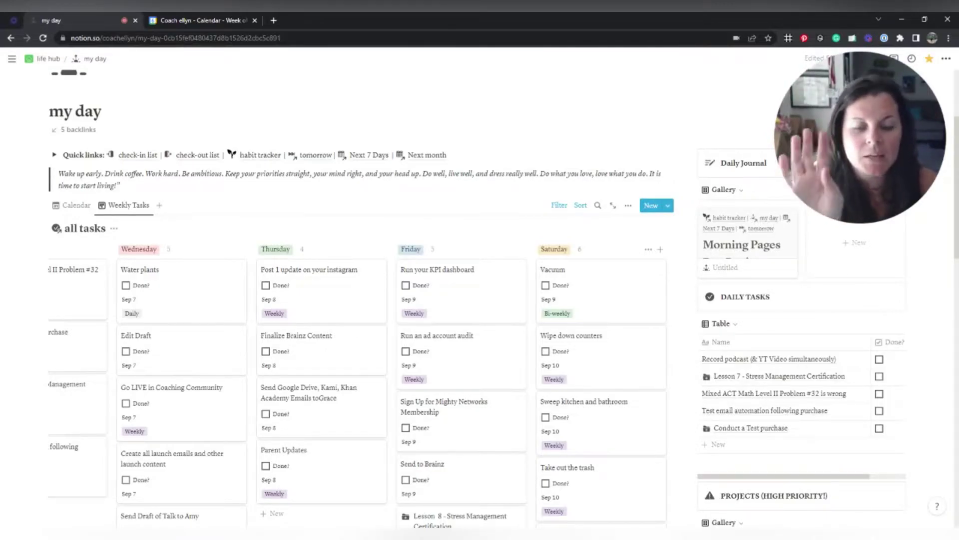
scroll(573, 285, down, 2)
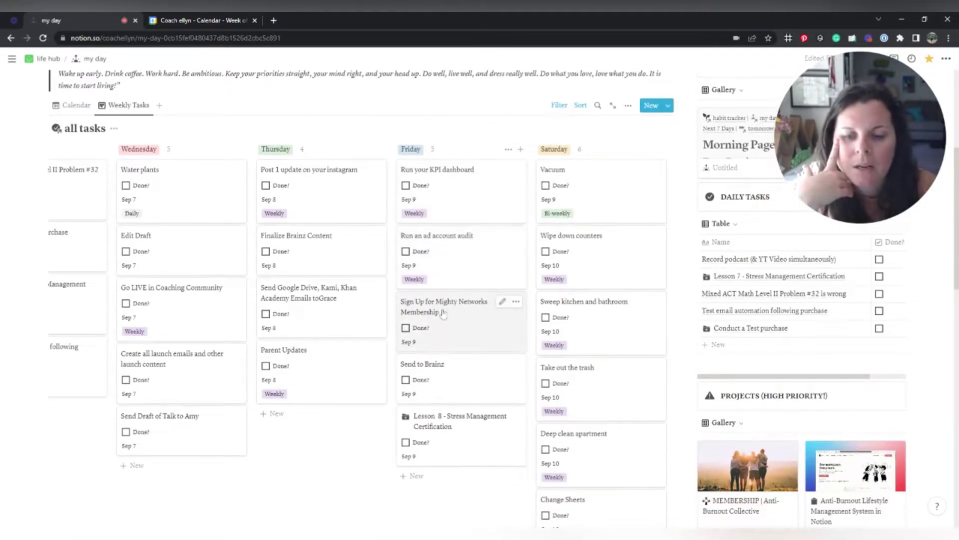
drag(461, 308, 320, 402)
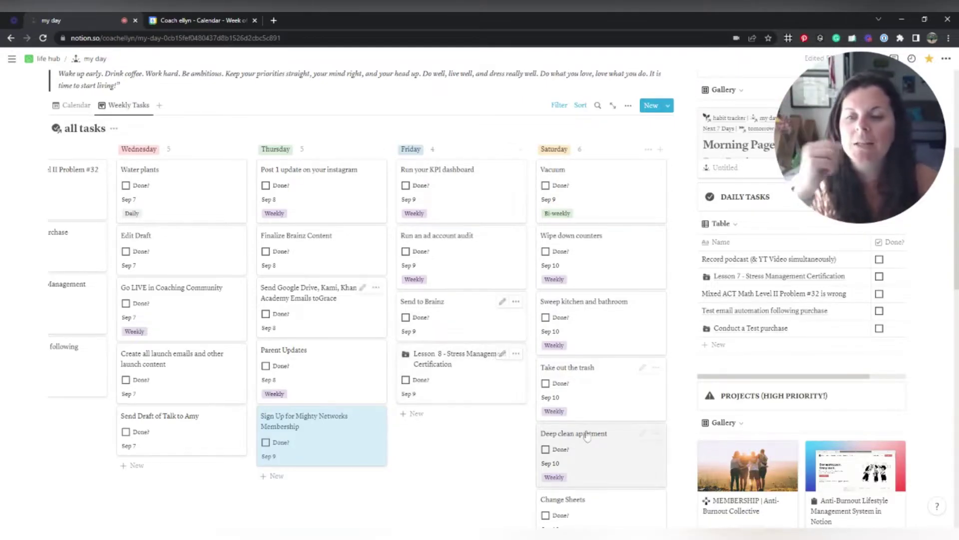
Switch to Google Calendar showing Week 38, September 19–24, 2022.
click(197, 19)
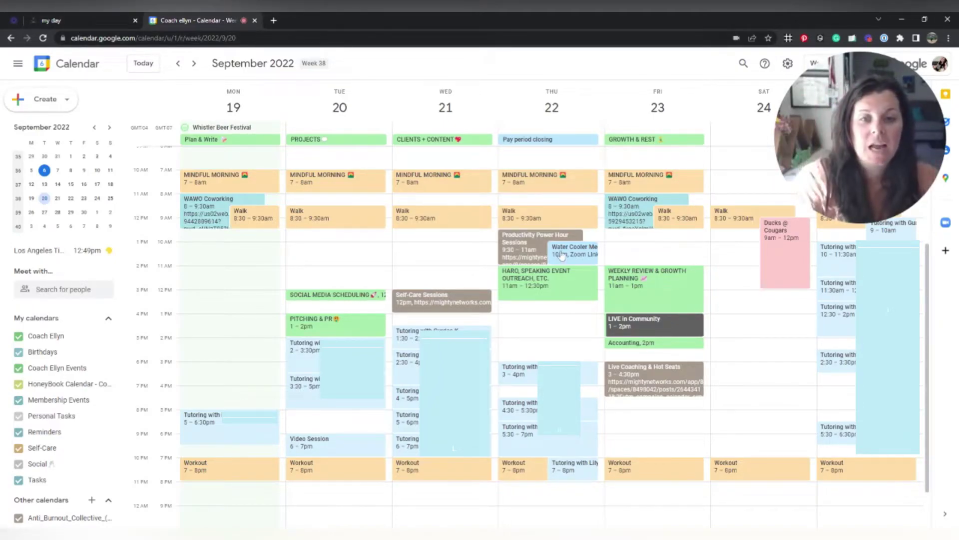
Go back to Notion's my day September 2022 calendar, where Friday 23 holds seven tasks.
click(50, 20)
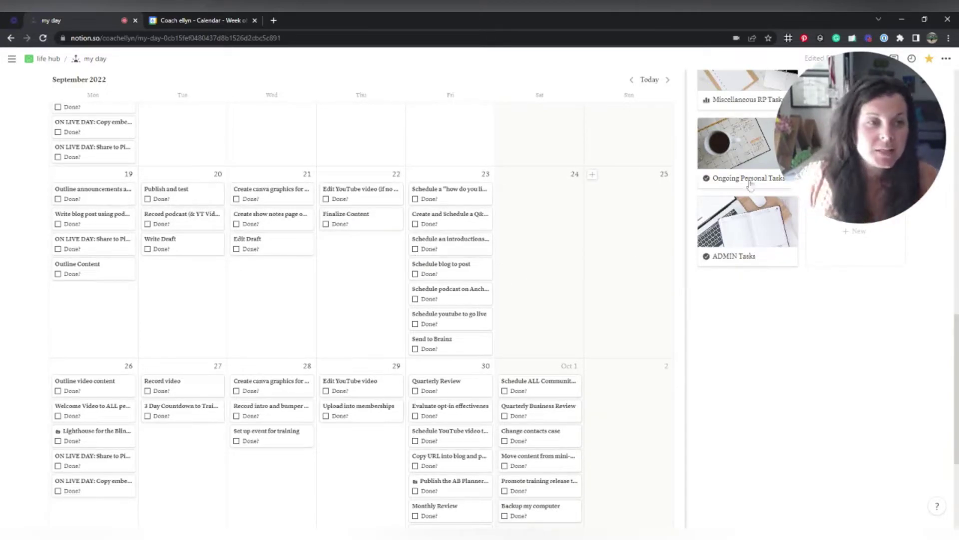
drag(836, 142, 733, 156)
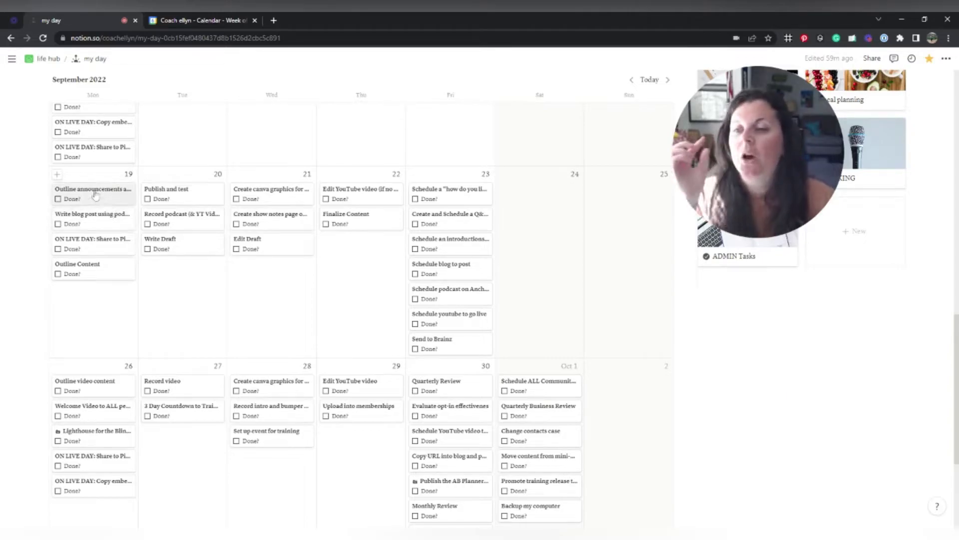
Peek at Monday's Outline announcements, Share to Pinterest and Outline Content task pages.
click(107, 190)
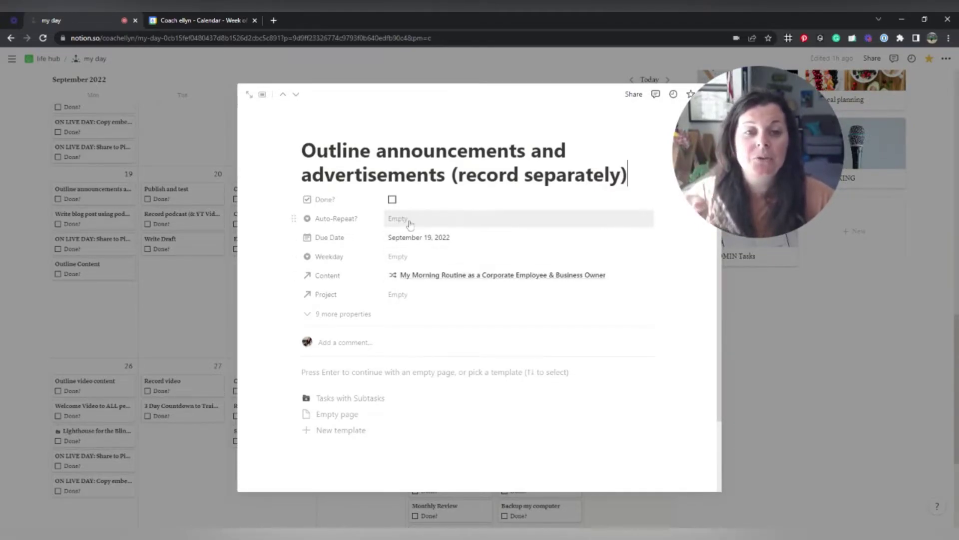
click(179, 278)
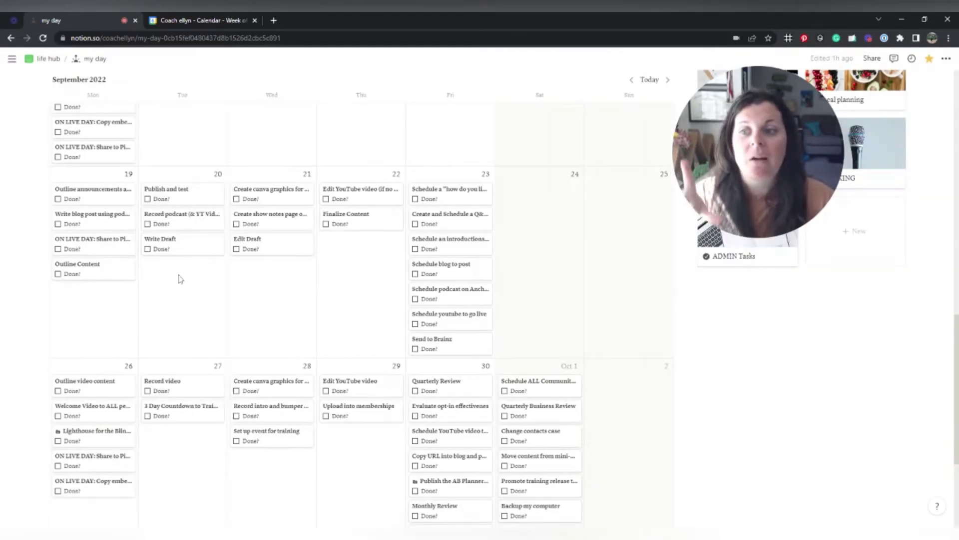
click(91, 249)
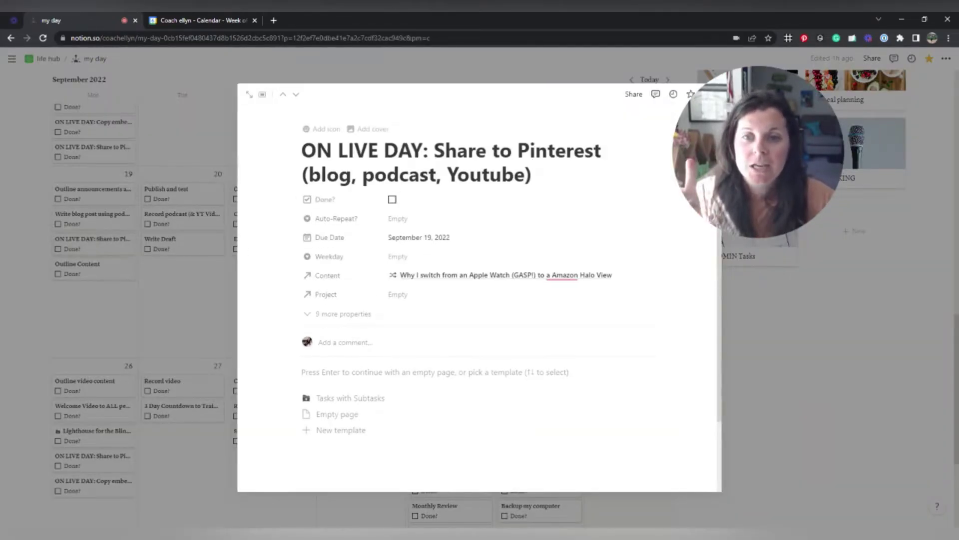
click(118, 273)
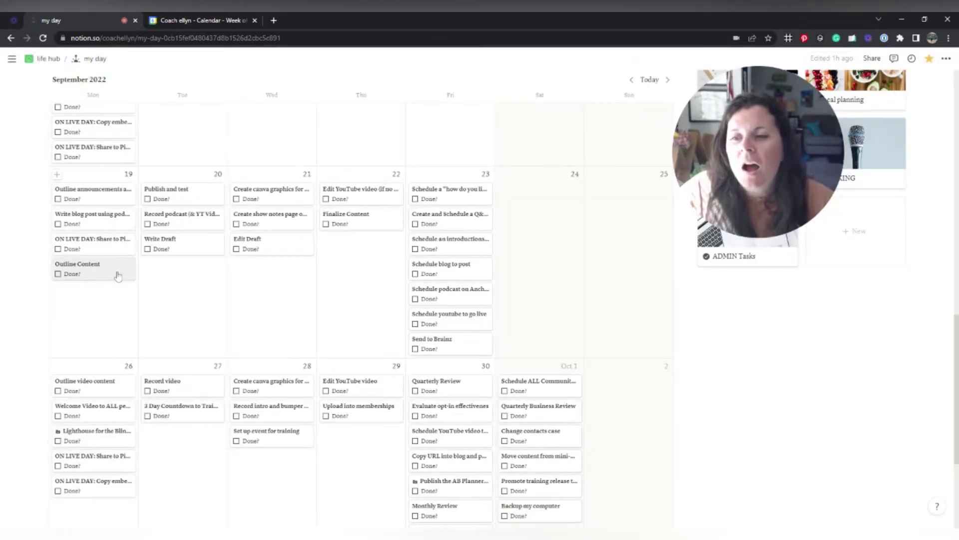
click(118, 273)
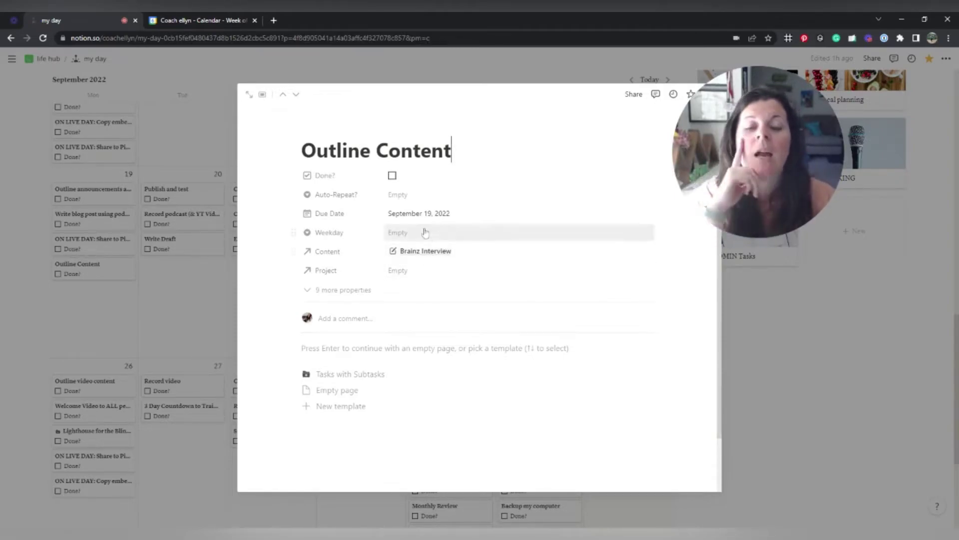
click(199, 275)
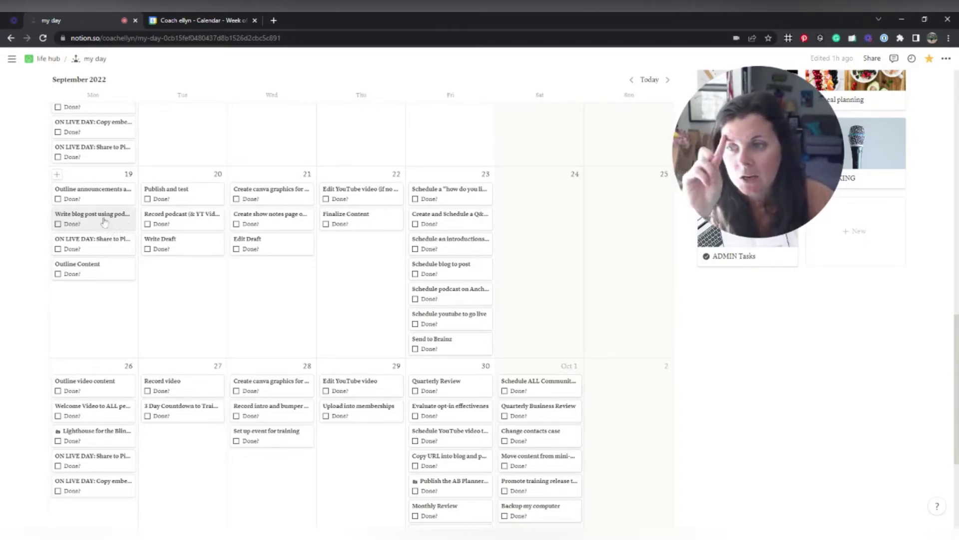
Drag 'Write blog post using podcast outline' to Tue 20 and Outline Content into the previous week.
drag(98, 220, 184, 275)
drag(89, 245, 112, 246)
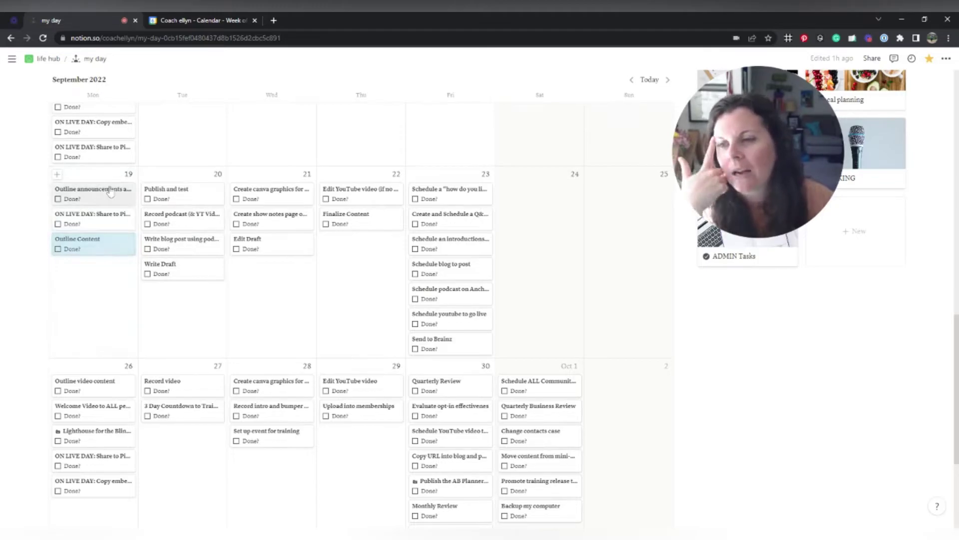
click(107, 243)
click(98, 244)
scroll(100, 394, up, 3)
drag(100, 395, 362, 227)
scroll(362, 227, down, 3)
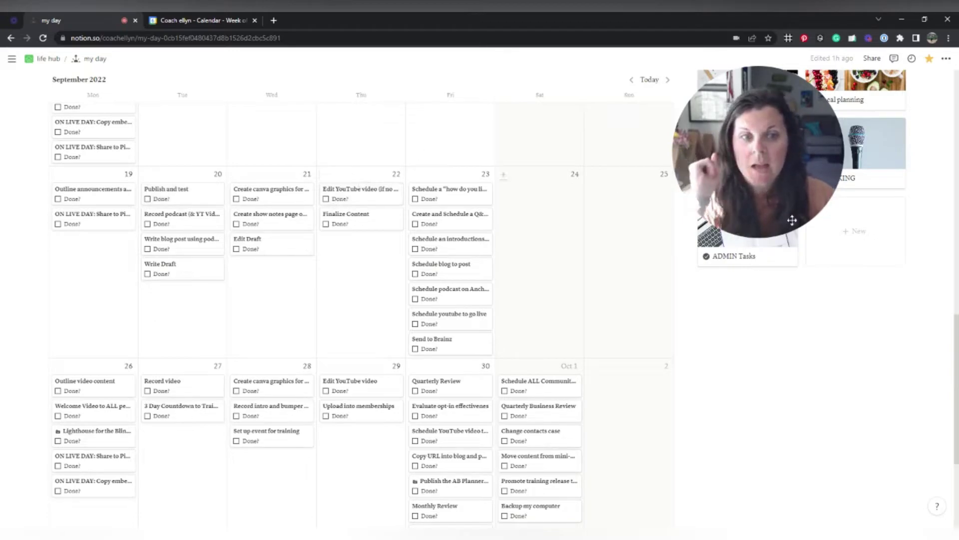
drag(784, 219, 877, 230)
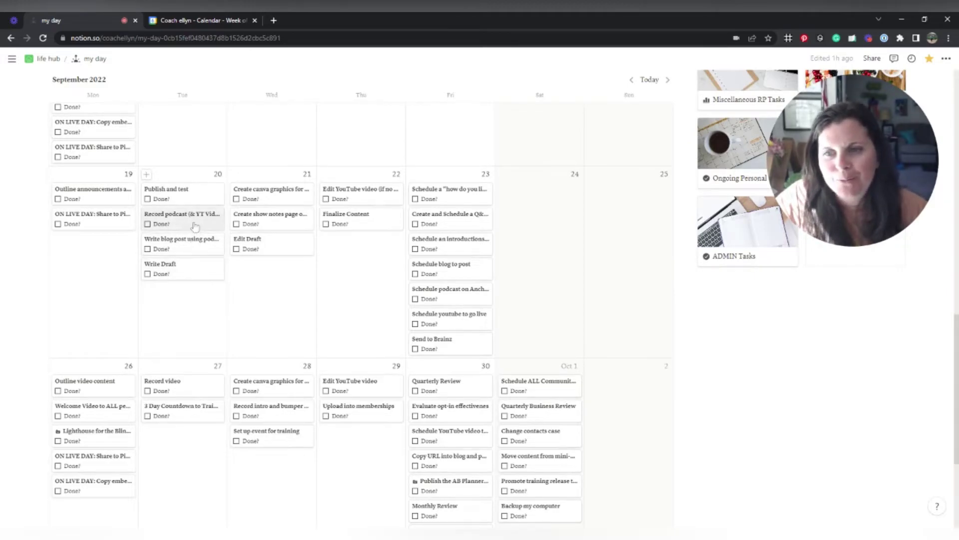
click(195, 226)
click(215, 135)
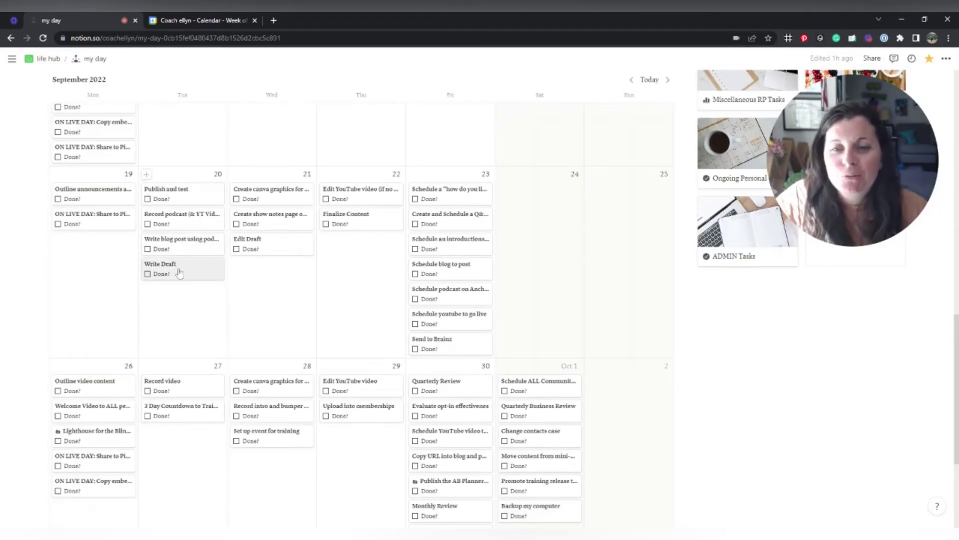
click(180, 273)
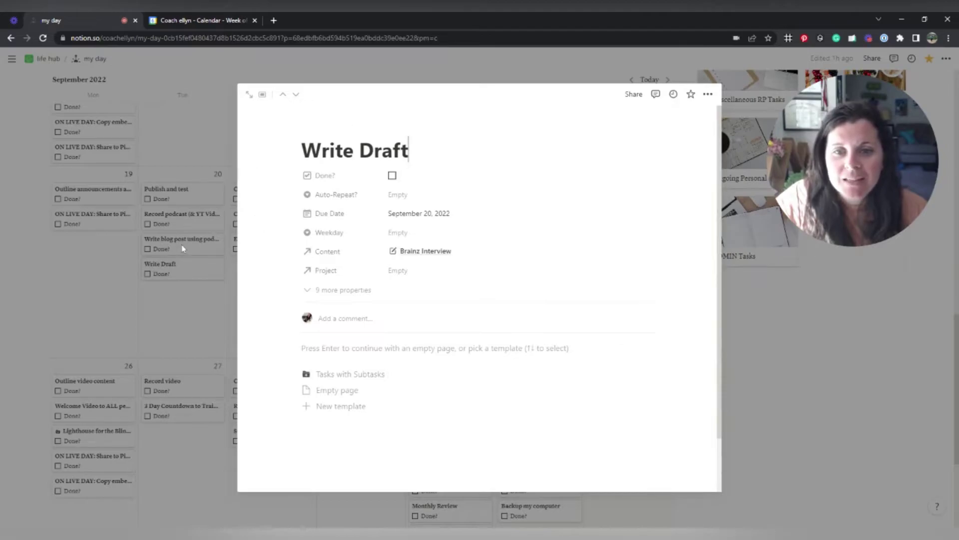
click(207, 322)
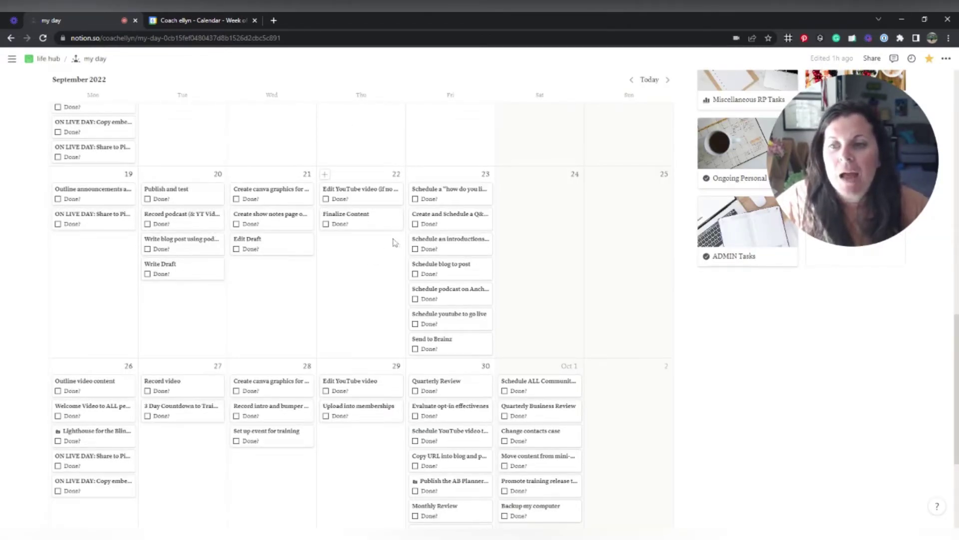
scroll(401, 235, up, 3)
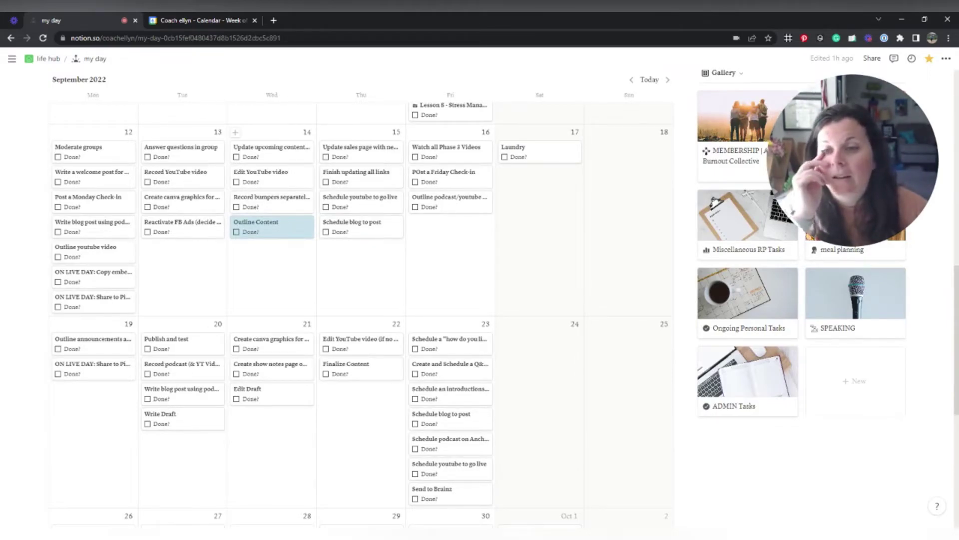
In the project page's Project Tasks table, set Send to Brainz due September 28, then close the page.
scroll(272, 225, down, 4)
click(343, 272)
click(519, 324)
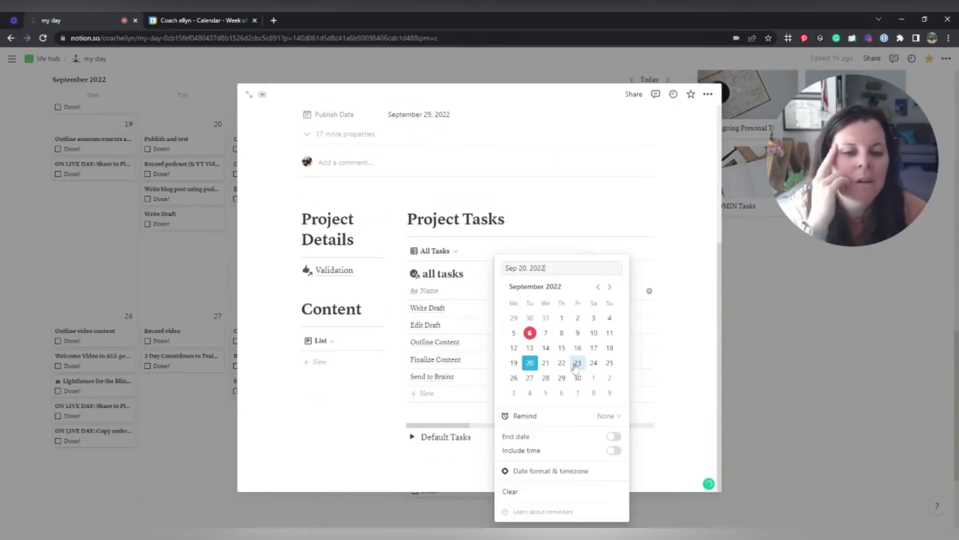
click(578, 363)
click(542, 206)
key(Escape)
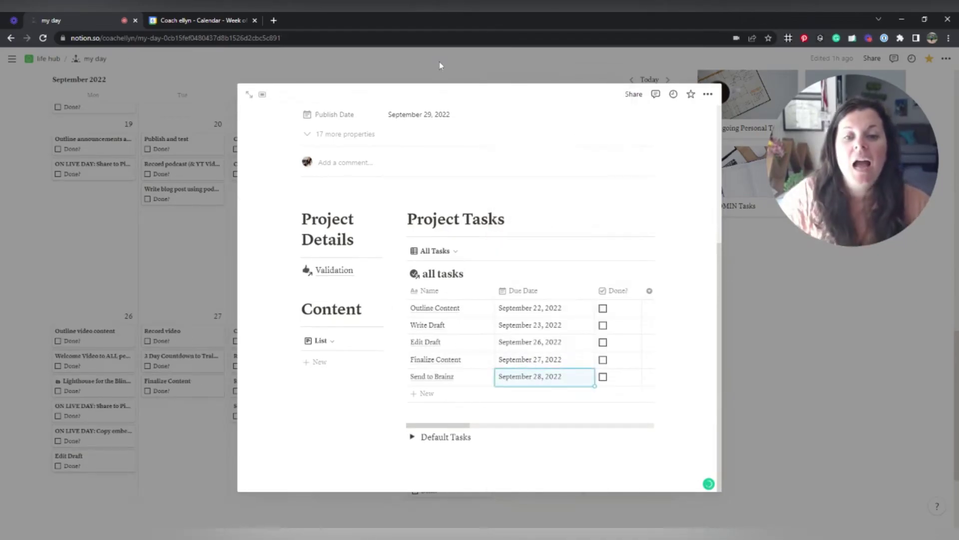
click(439, 62)
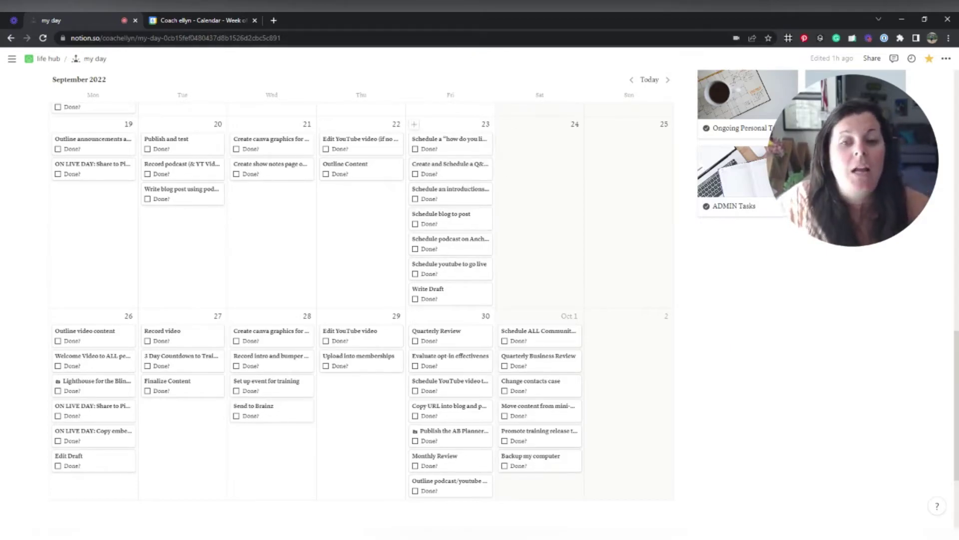
click(441, 150)
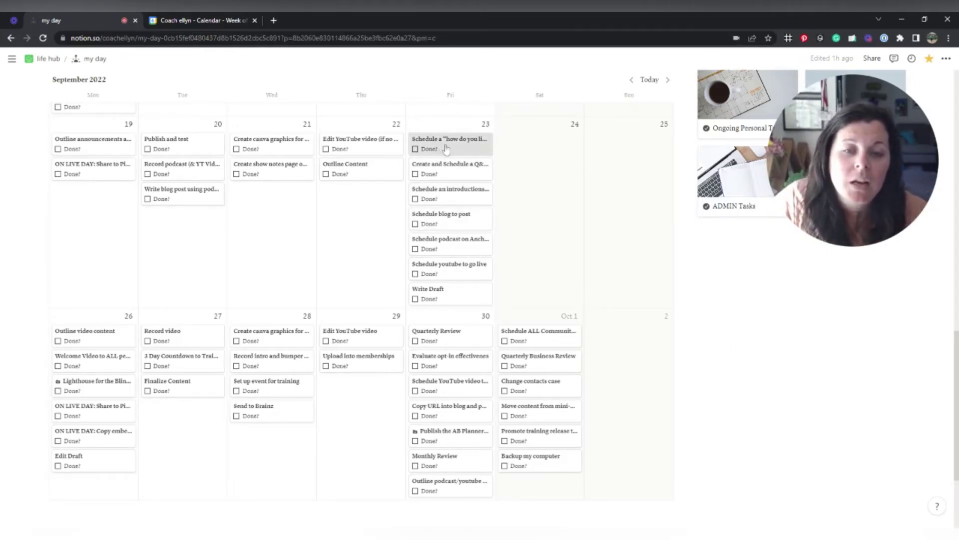
click(483, 78)
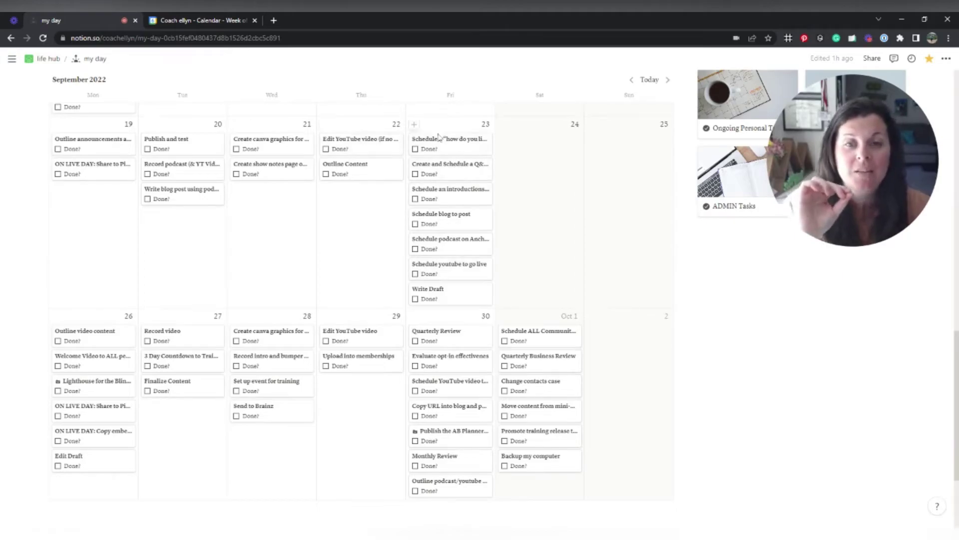
click(473, 300)
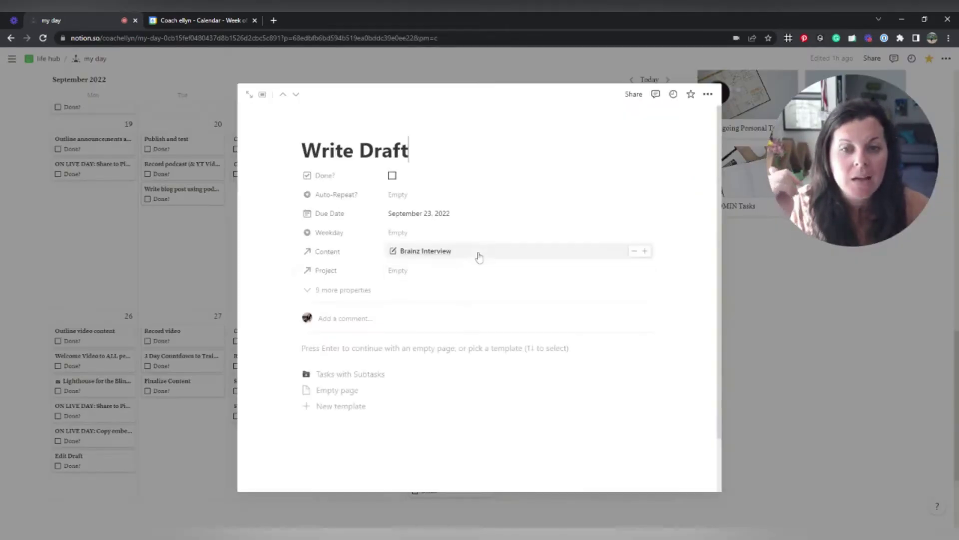
click(486, 73)
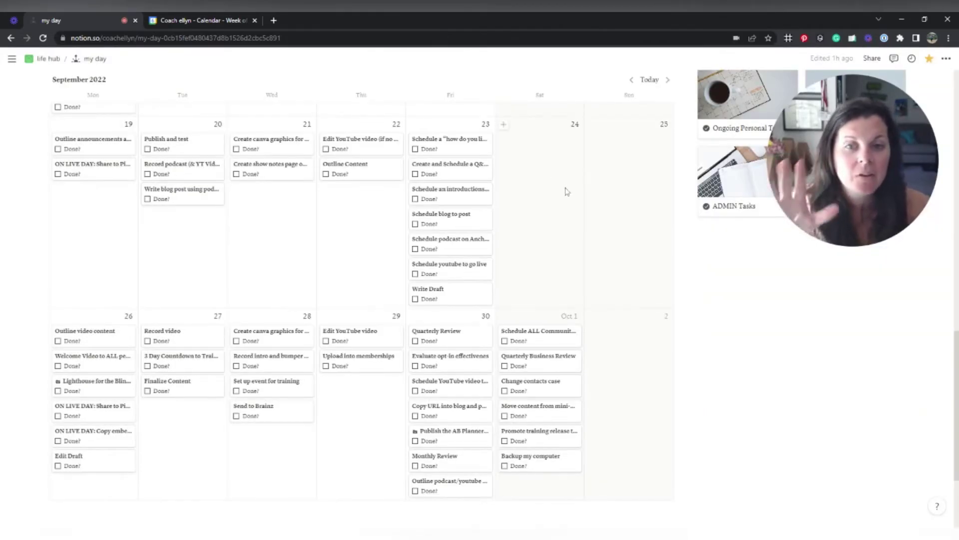
click(162, 20)
click(95, 20)
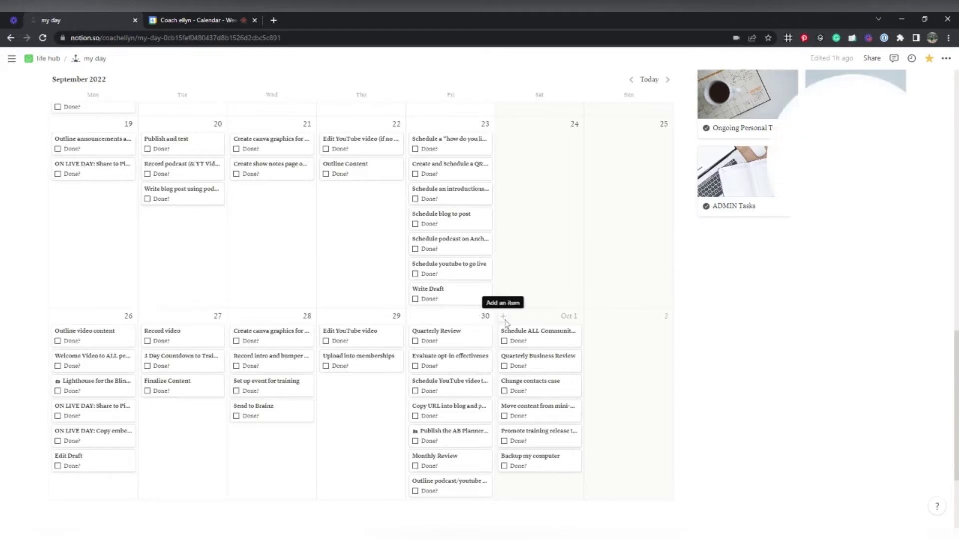